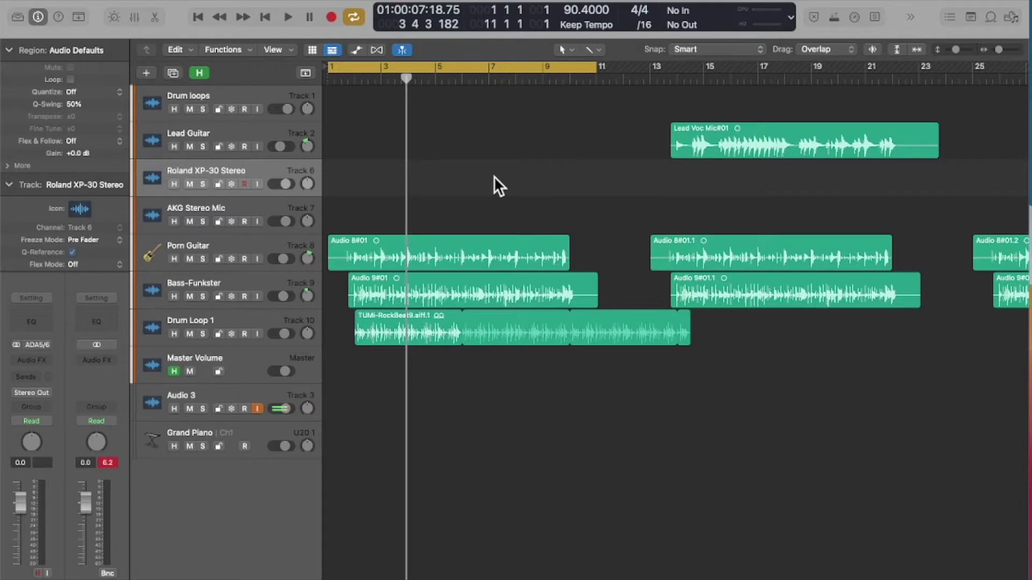
# Select the AKG Stereo Mic and Roland XP-30 Stereo tracks, then play briefly and stop near bar 3.
pyautogui.click(227, 208)
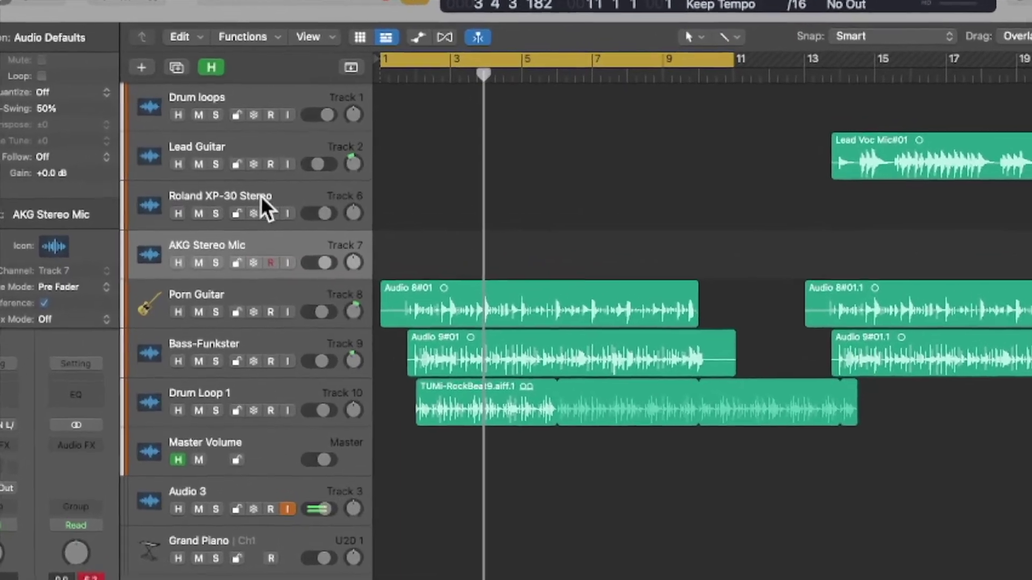
pyautogui.click(241, 179)
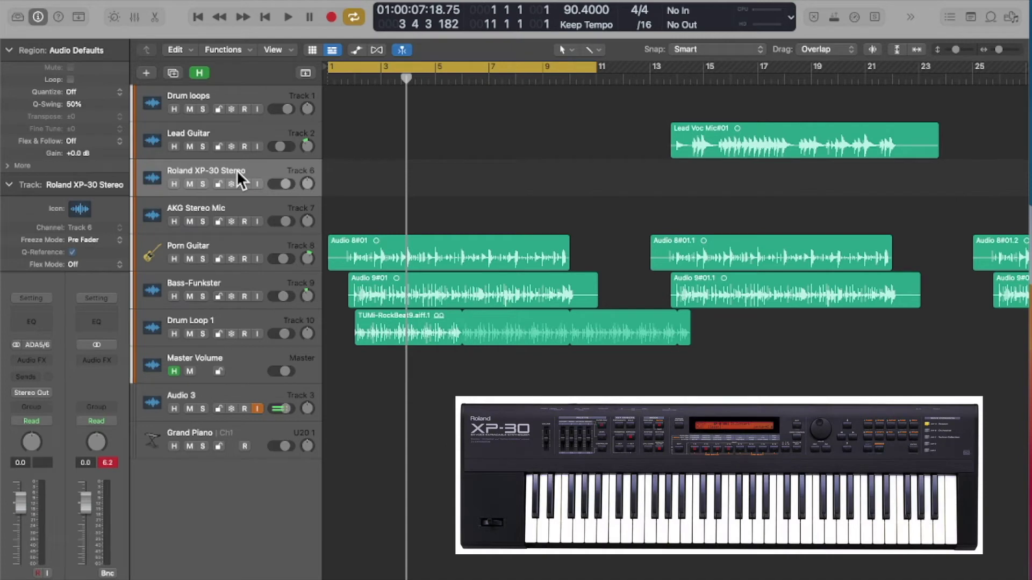
pyautogui.rightClick(236, 170)
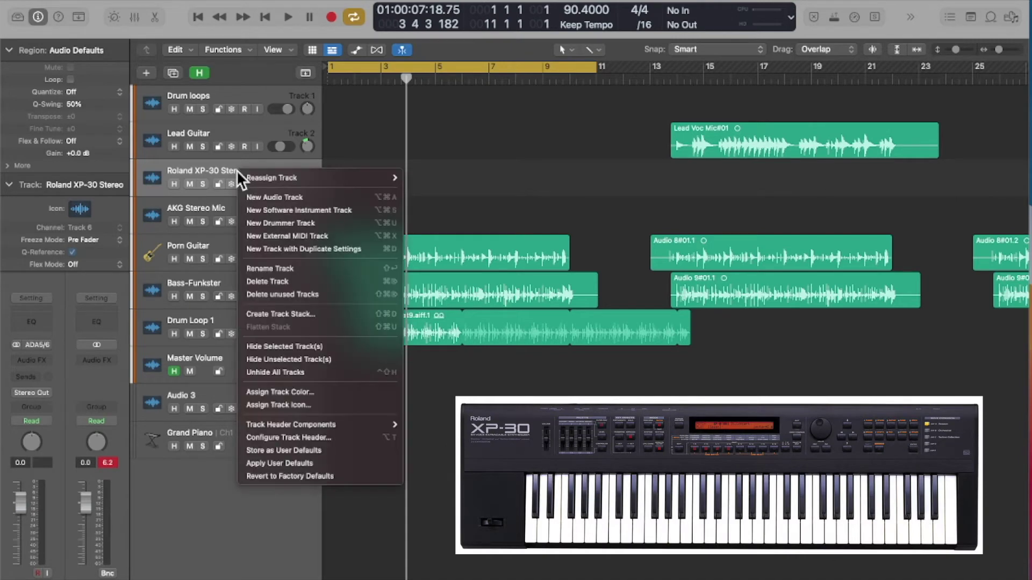
pyautogui.click(418, 147)
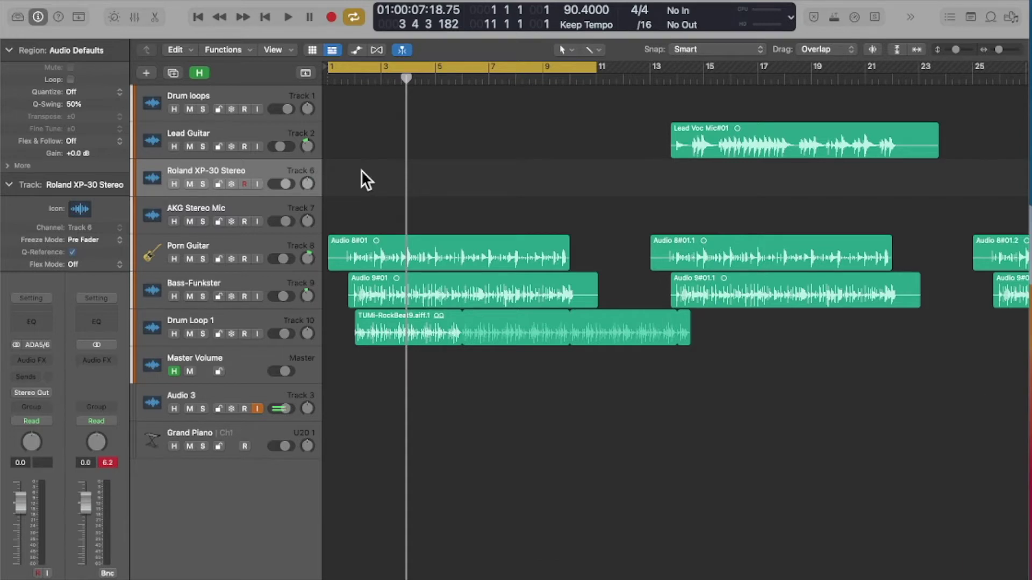
pyautogui.press('space')
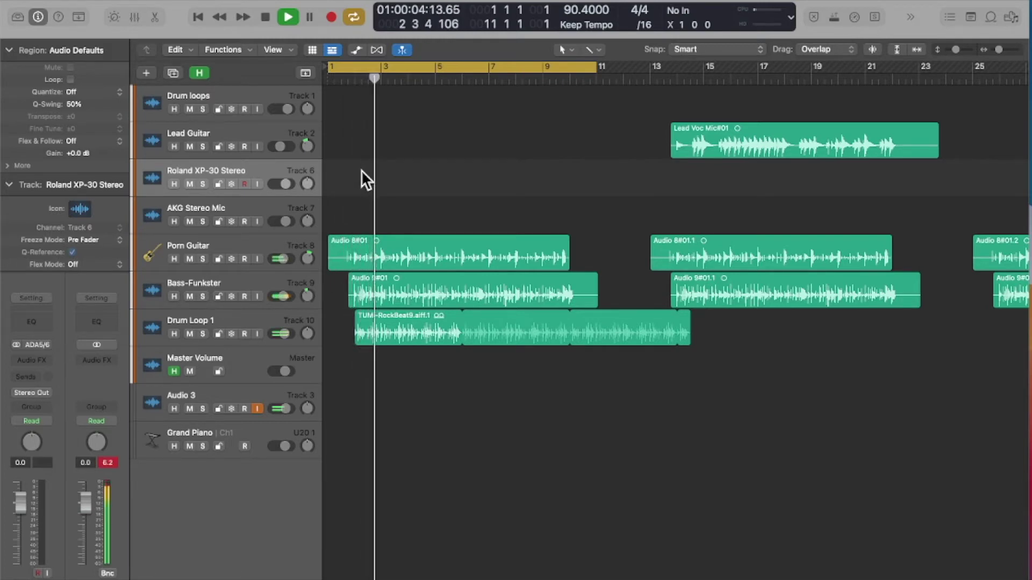
pyautogui.press('space')
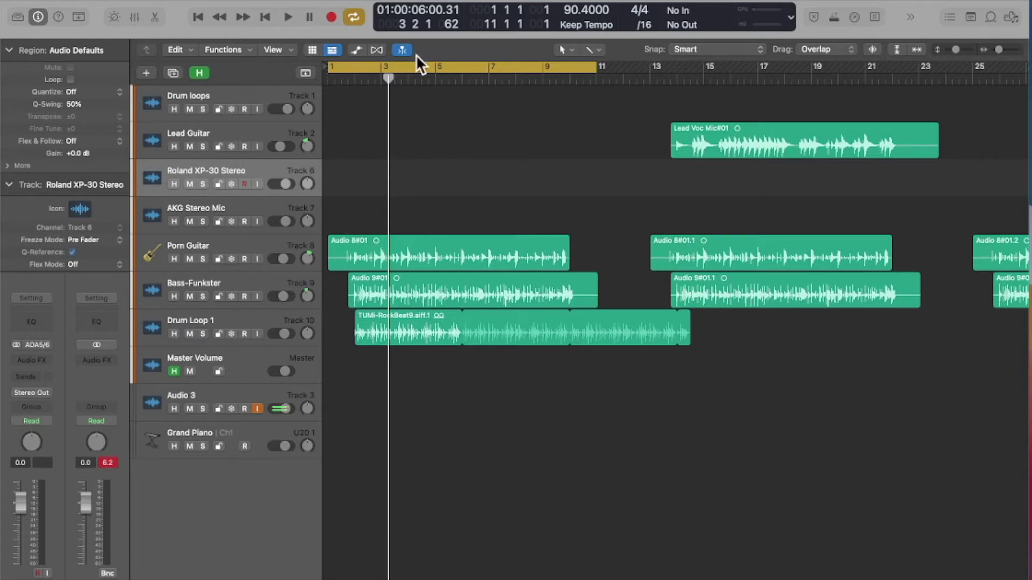
# Open the MIDI Environment showing the MIDI Instr. layer.
pyautogui.click(323, 0)
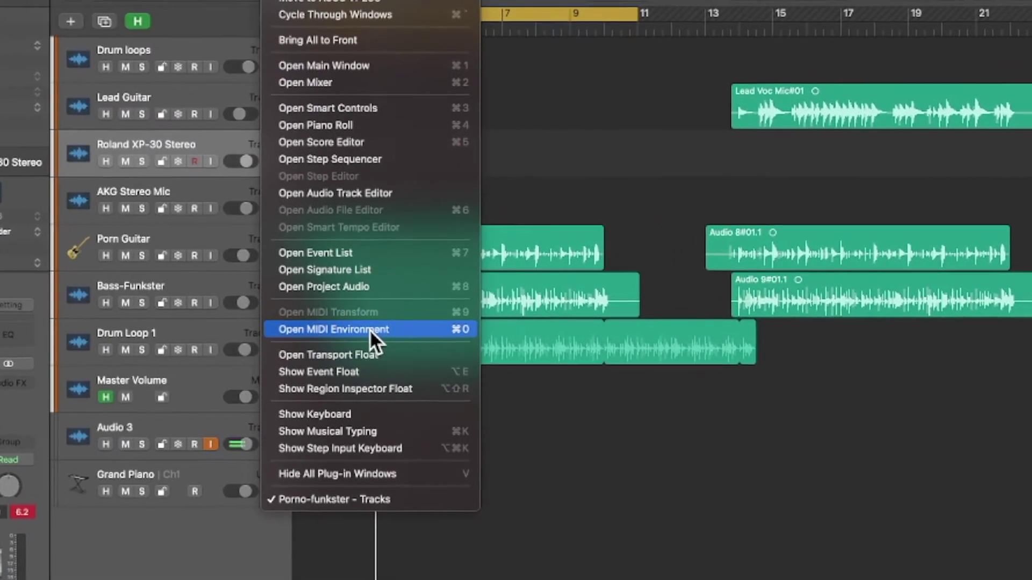
pyautogui.click(369, 330)
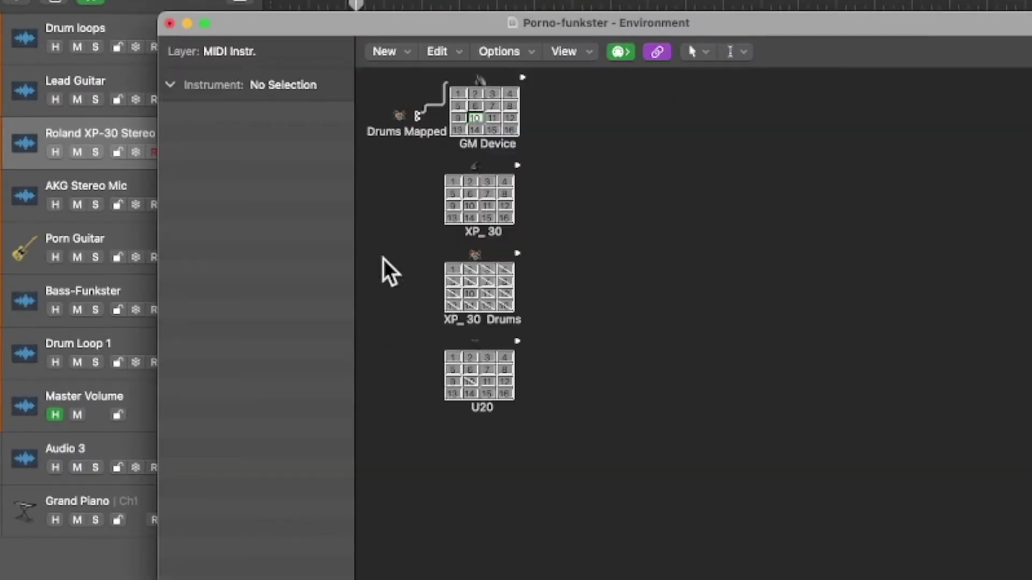
pyautogui.click(265, 53)
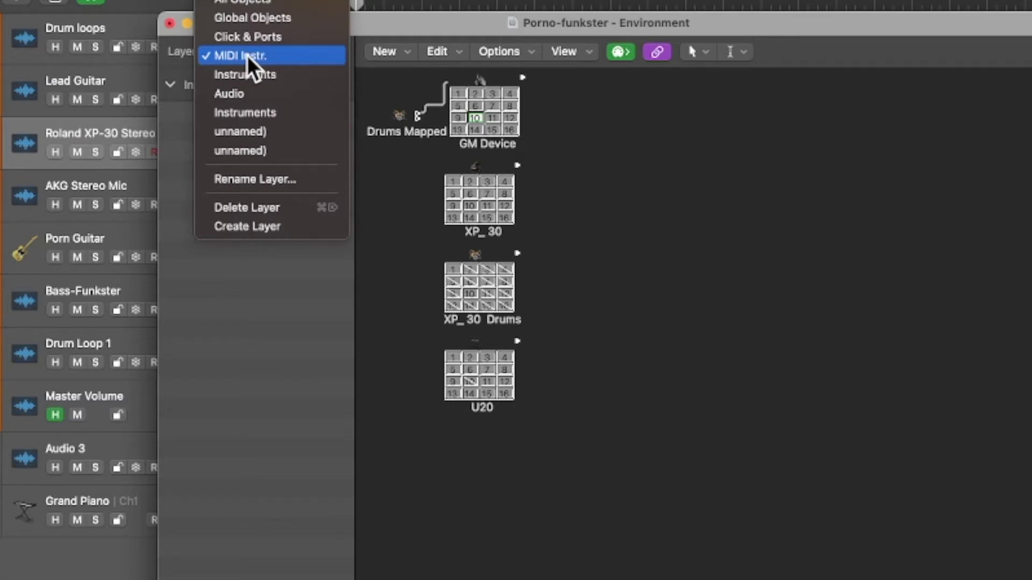
pyautogui.click(248, 56)
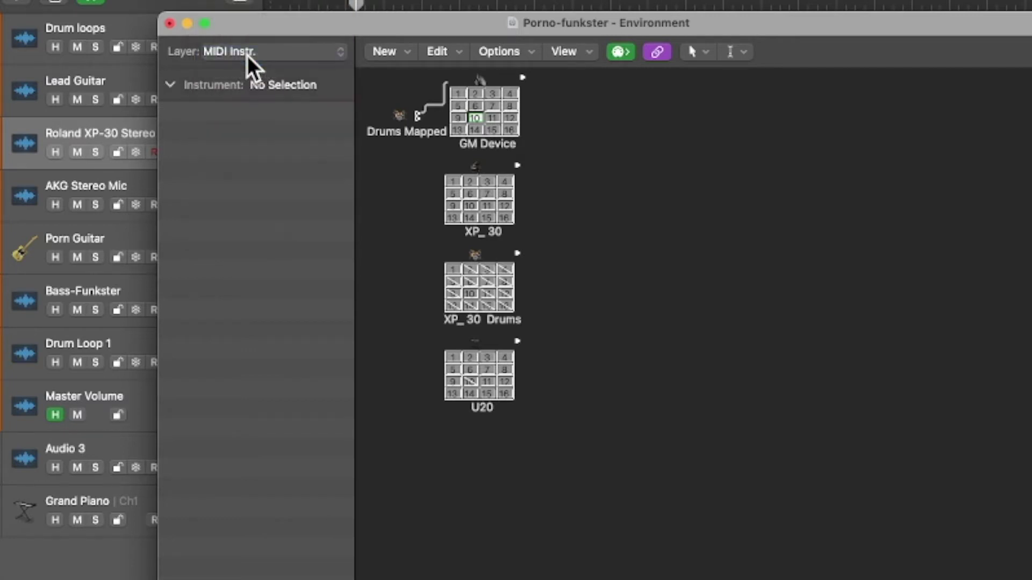
# Inspect the XP_30, GM Device, XP_30 Drums and U20 instruments, ending with XP_30 selected.
pyautogui.click(503, 183)
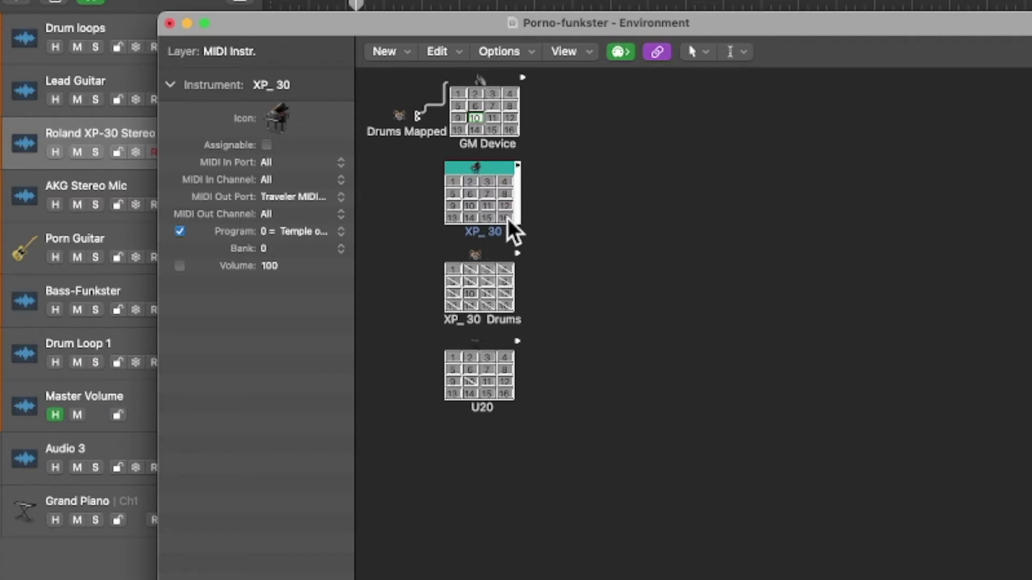
pyautogui.click(502, 82)
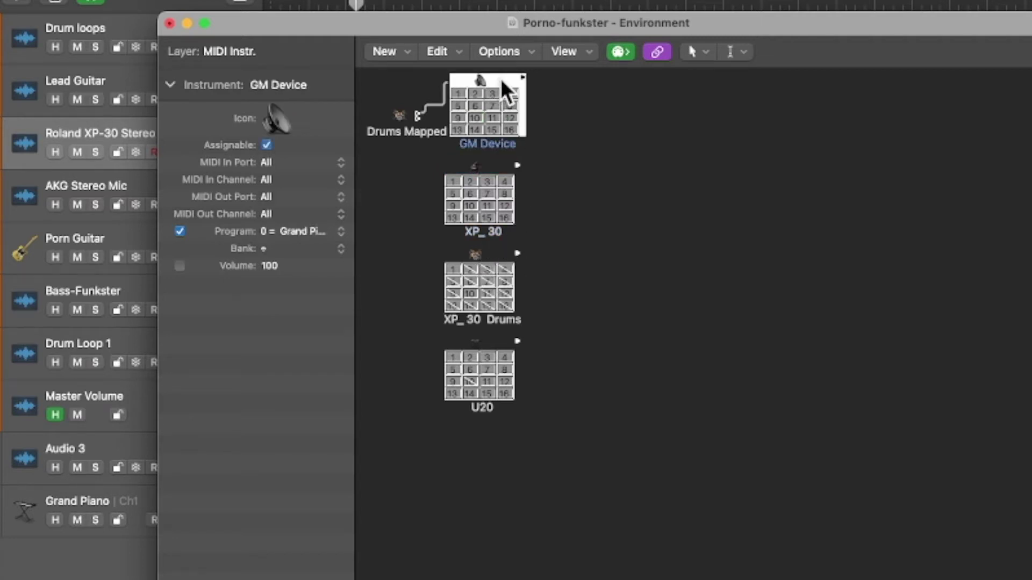
pyautogui.click(492, 166)
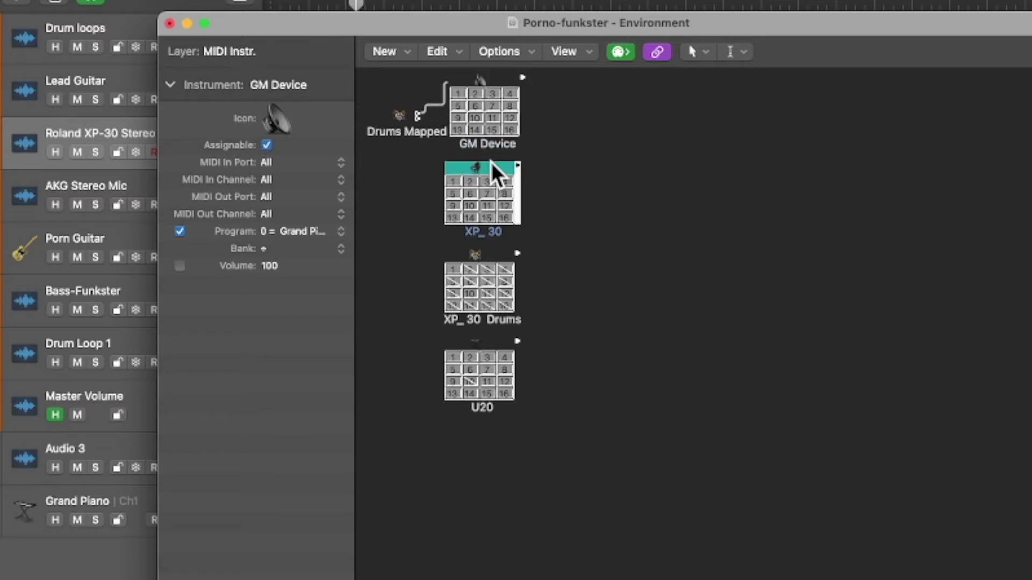
pyautogui.click(511, 263)
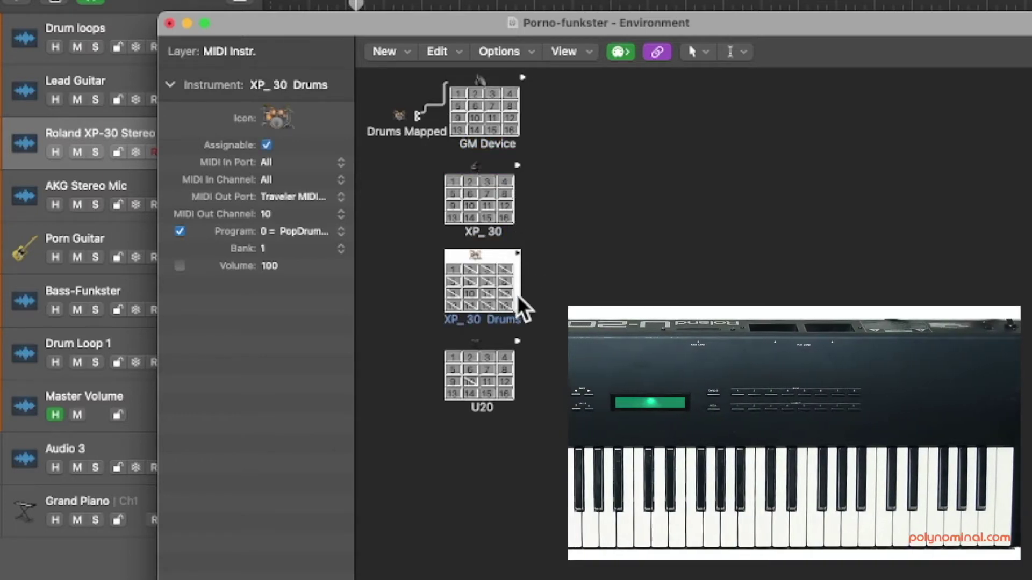
pyautogui.click(498, 357)
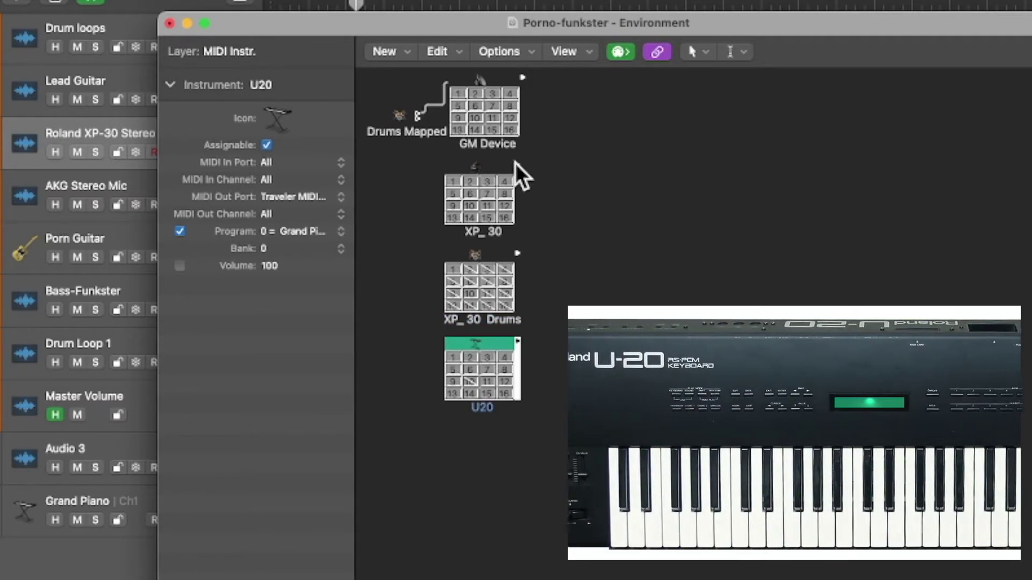
pyautogui.click(502, 177)
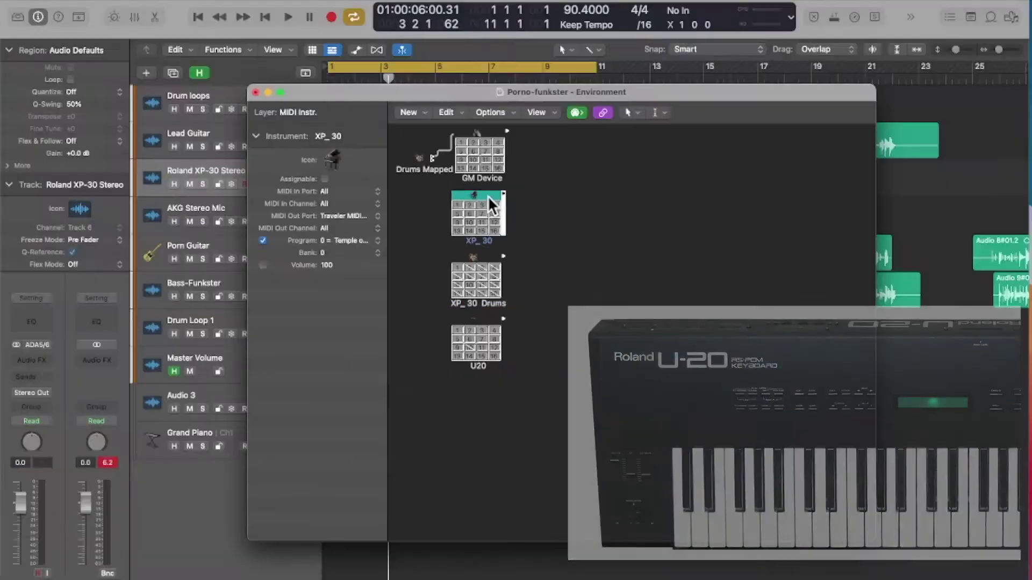
# In XP_30's program names window, keep bank 0: Temple of XP with Roland JV-2080 bank messages.
pyautogui.doubleClick(487, 196)
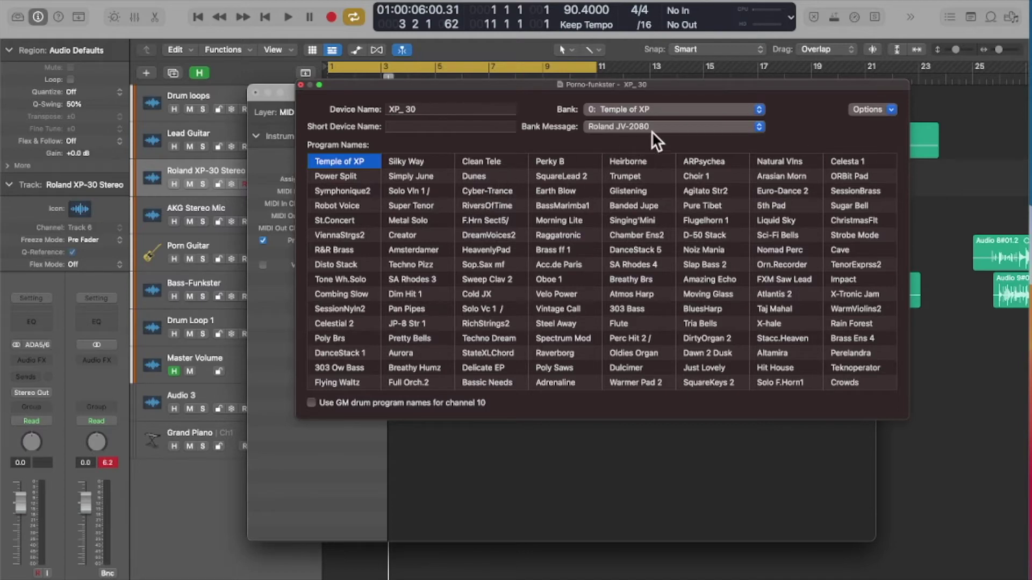
pyautogui.click(682, 109)
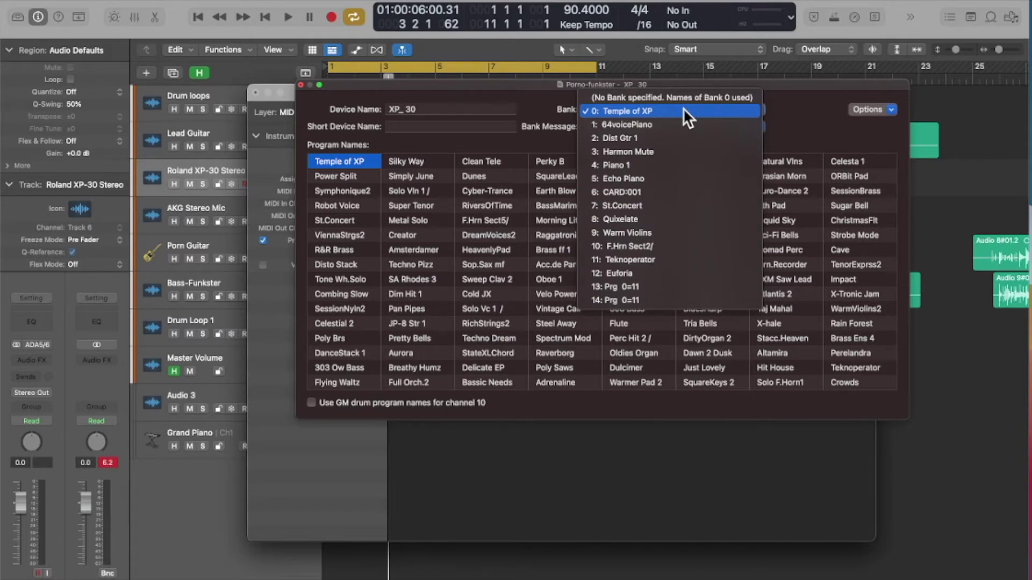
pyautogui.click(798, 115)
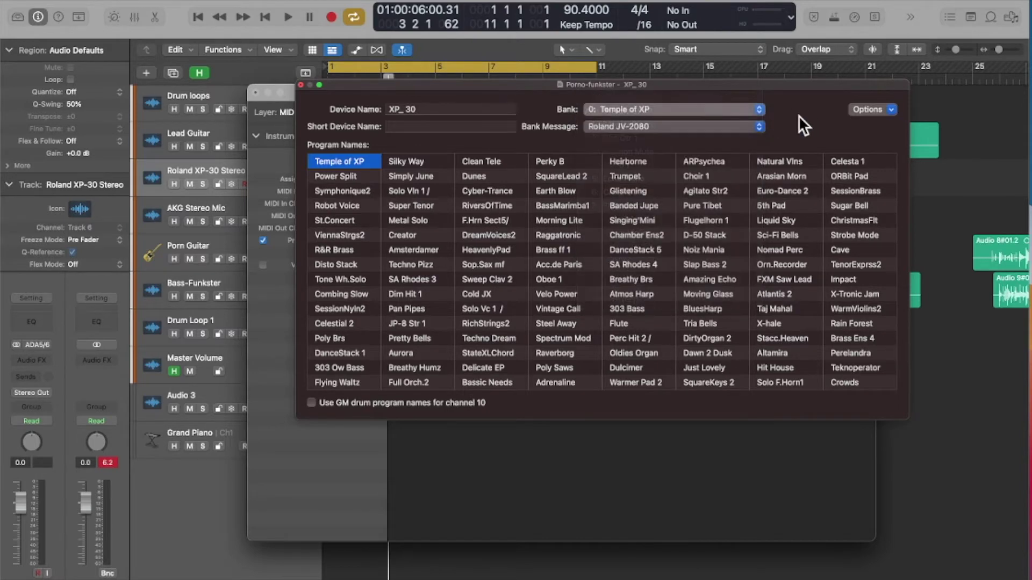
pyautogui.click(757, 128)
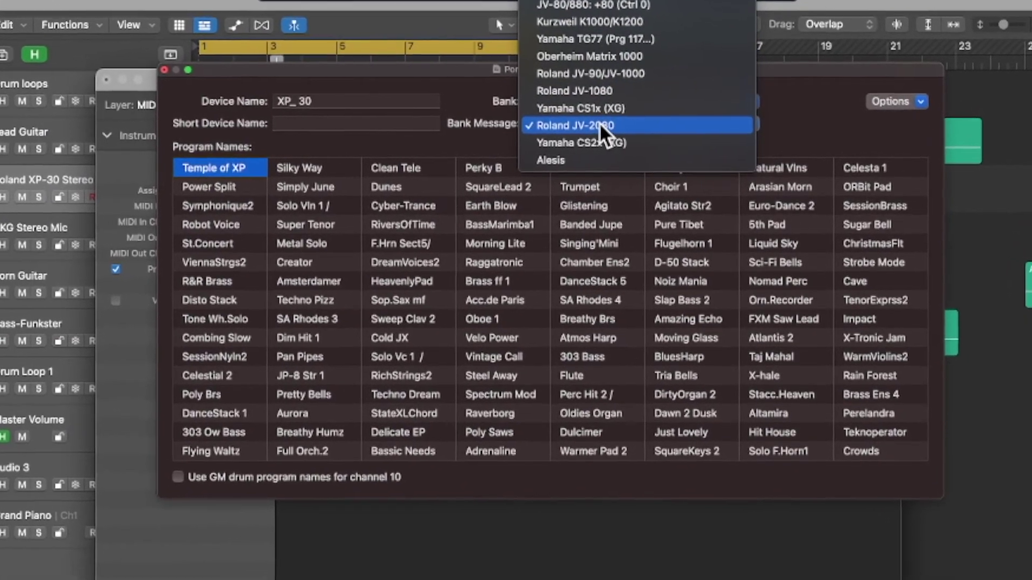
pyautogui.click(586, 125)
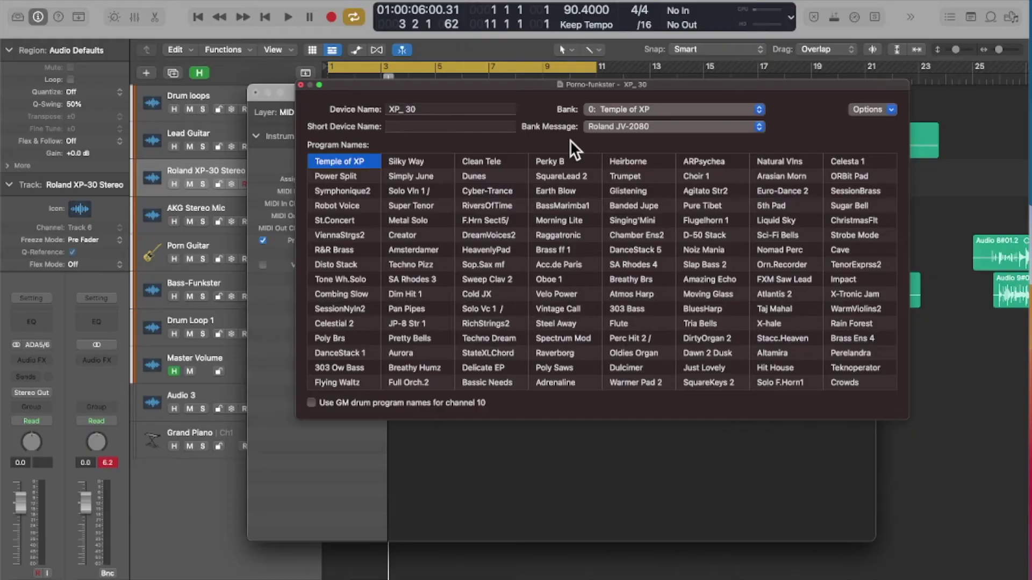
# Choose program 17, Simply June, and close the program names window.
pyautogui.click(356, 175)
pyautogui.click(449, 178)
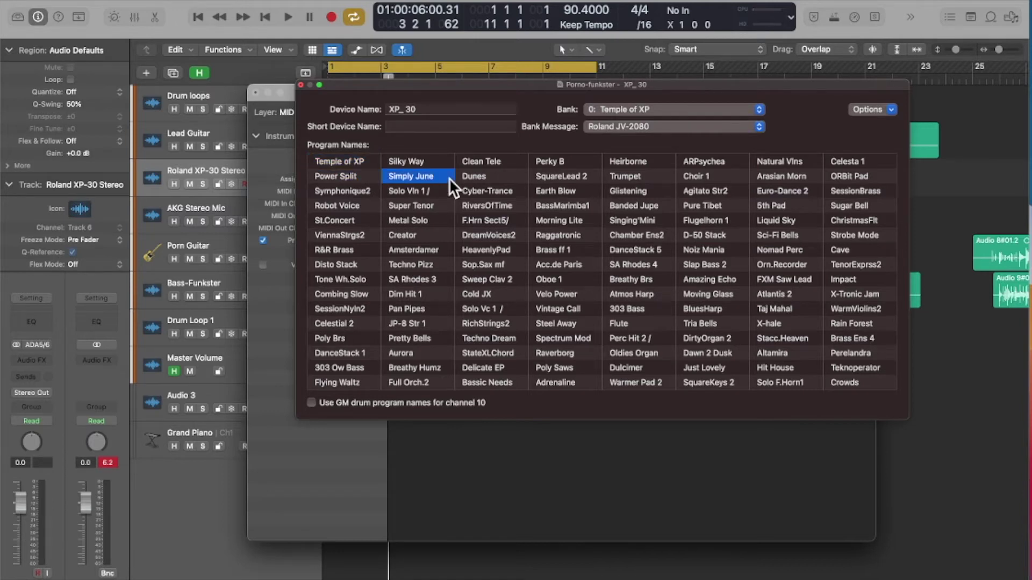
pyautogui.click(299, 85)
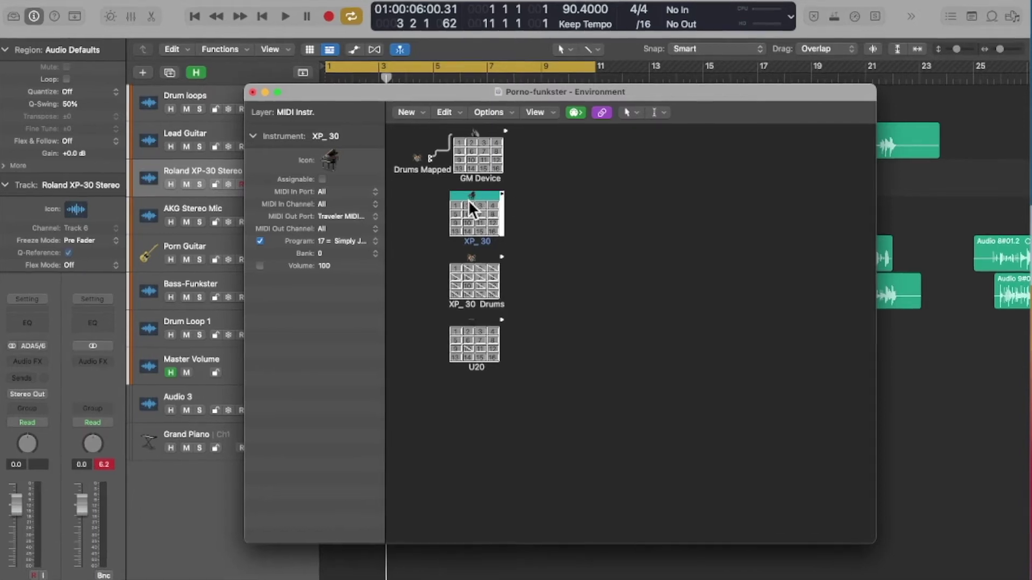
pyautogui.rightClick(470, 200)
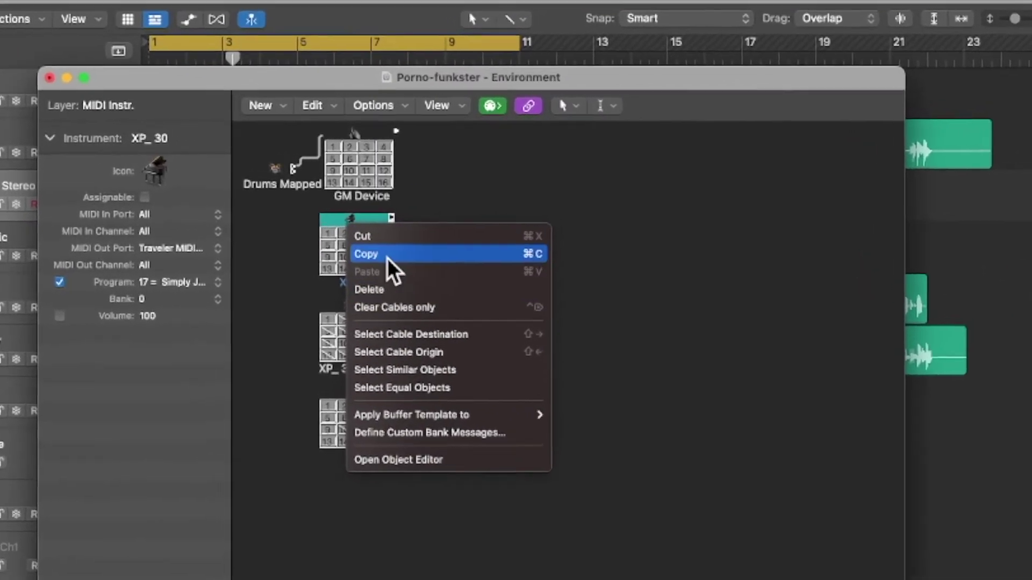
# Copy the XP_30 object and open the recent JAG-Test-Ext-Inst project, keeping the current one open.
pyautogui.click(411, 242)
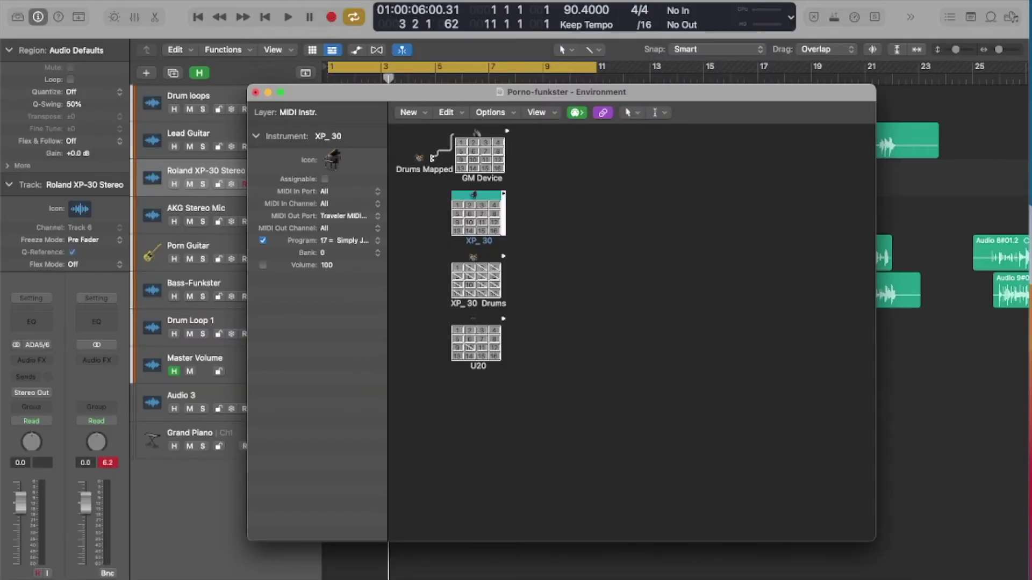
pyautogui.click(92, 0)
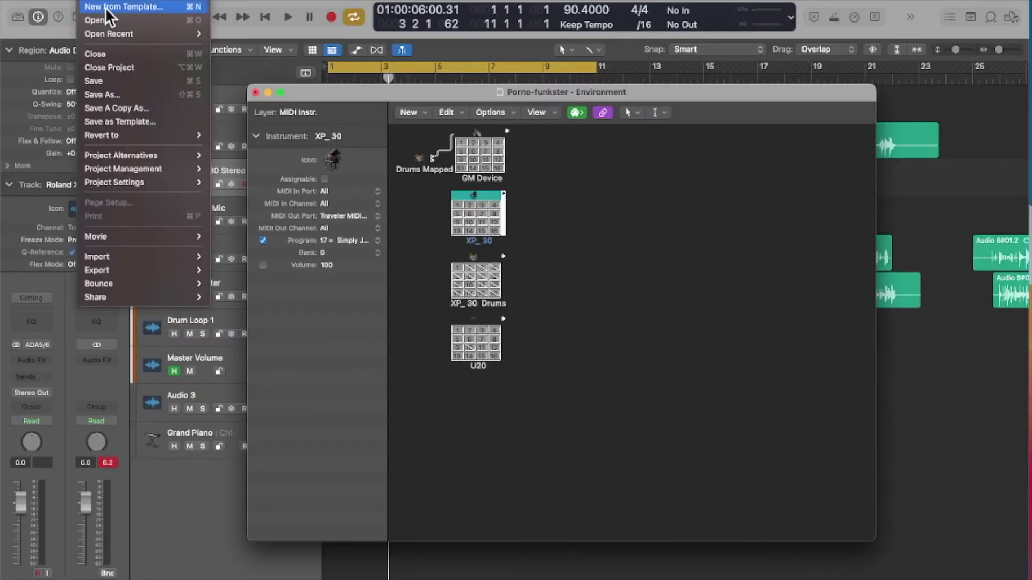
pyautogui.moveTo(114, 35)
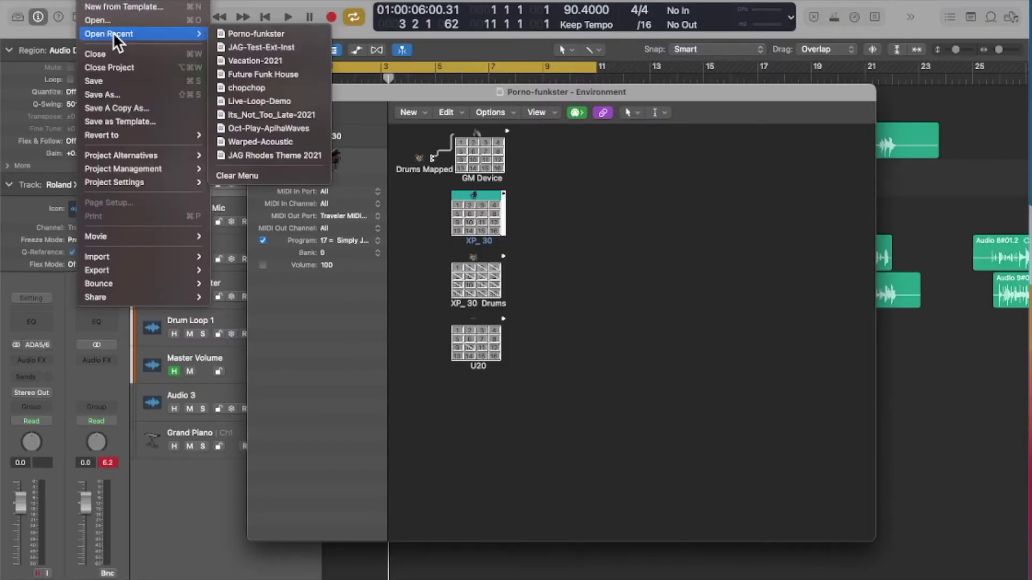
pyautogui.click(254, 47)
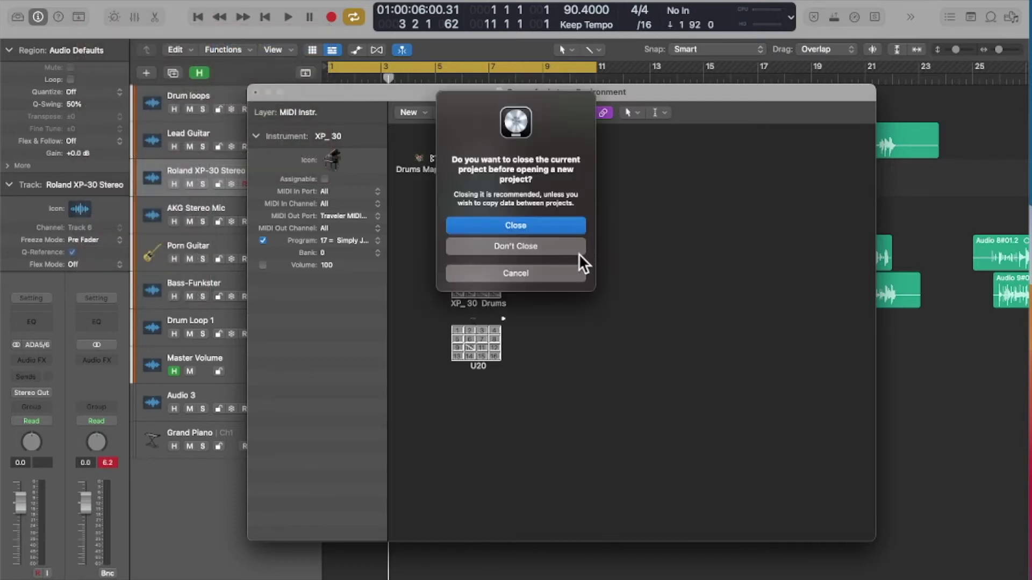
pyautogui.click(514, 246)
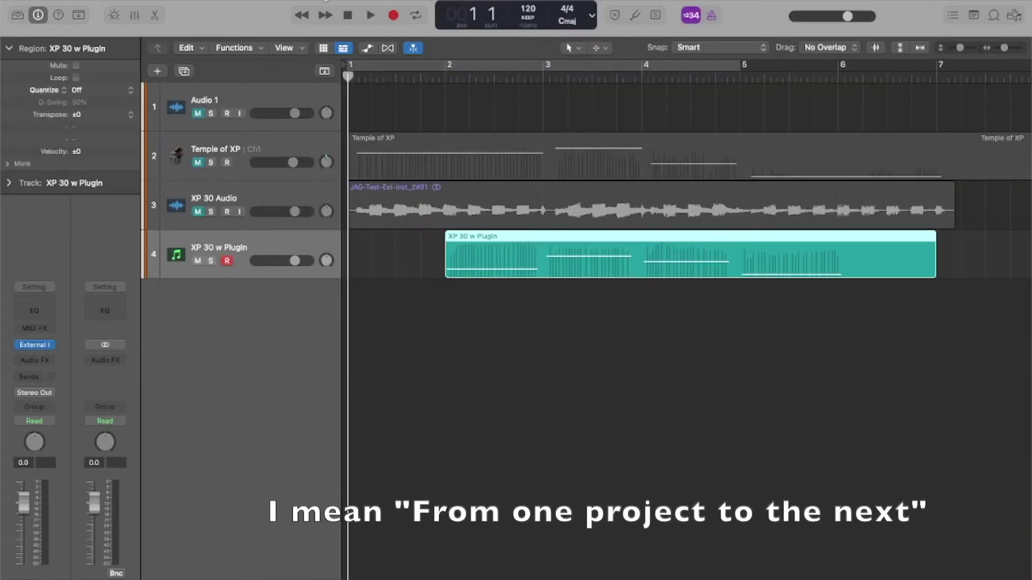
# Open JAG-Test-Ext-Inst's MIDI Environment on the MIDI Instr. layer.
pyautogui.click(320, 0)
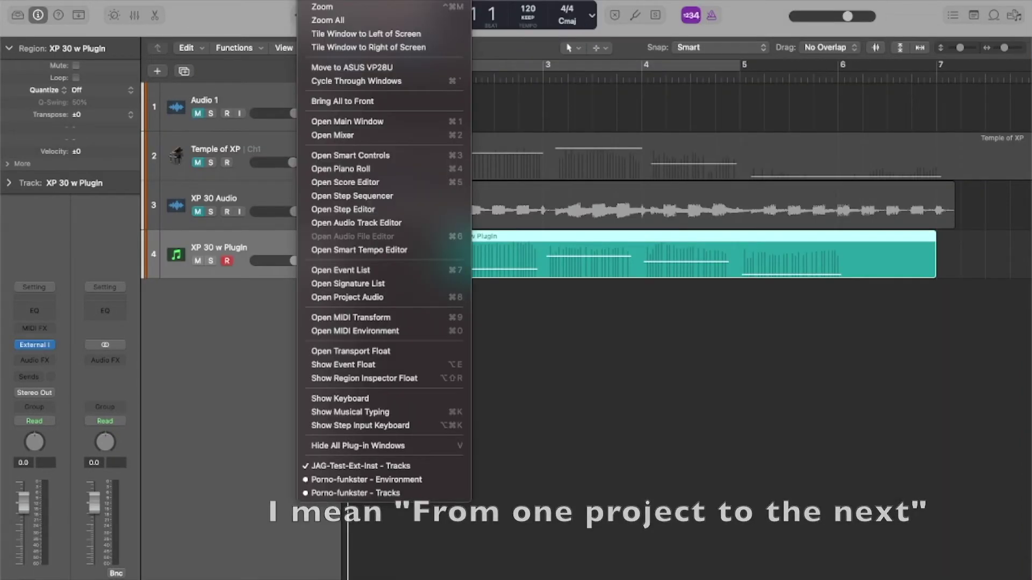
pyautogui.click(372, 329)
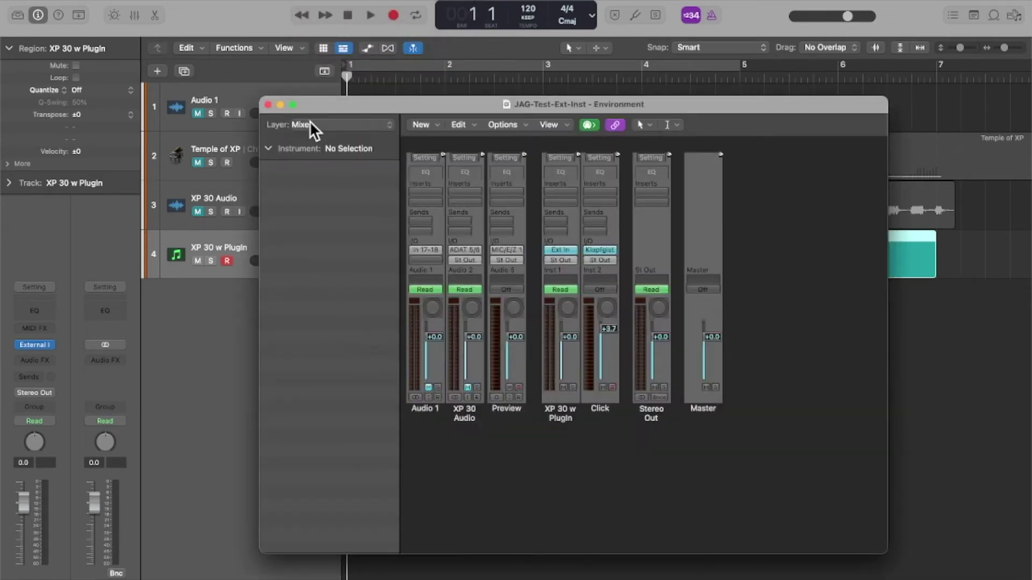
pyautogui.click(311, 123)
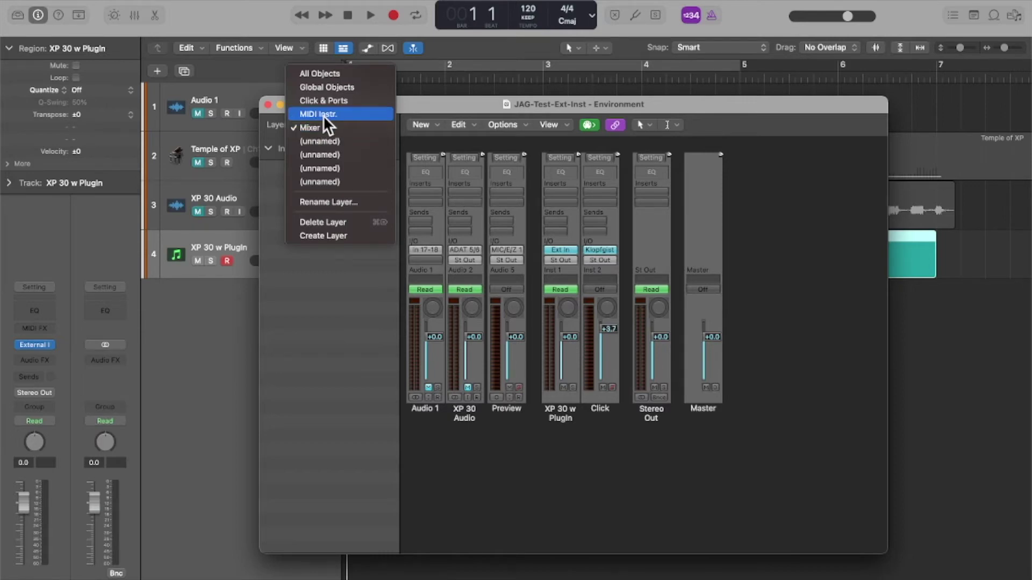
pyautogui.click(324, 115)
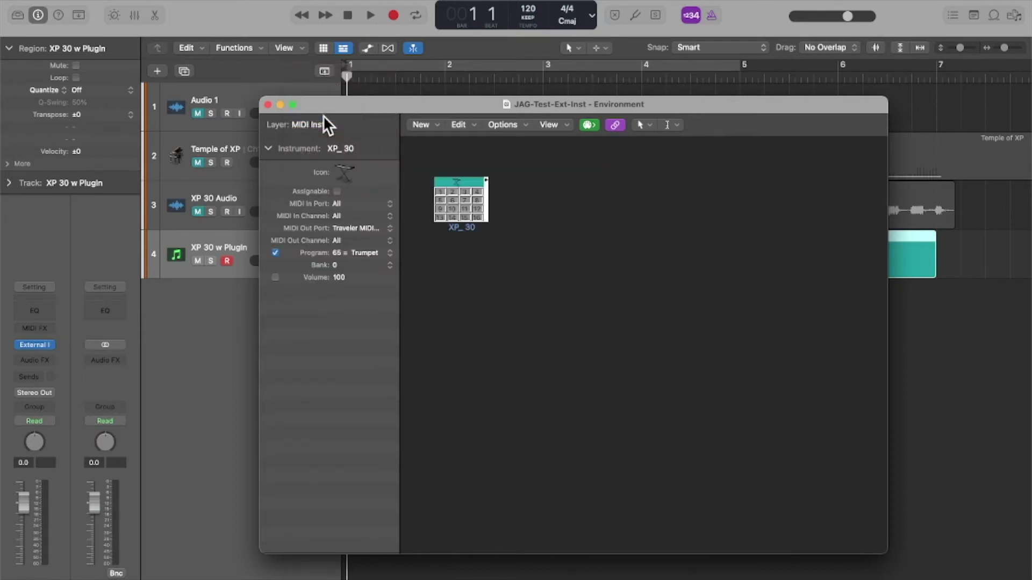
pyautogui.click(466, 262)
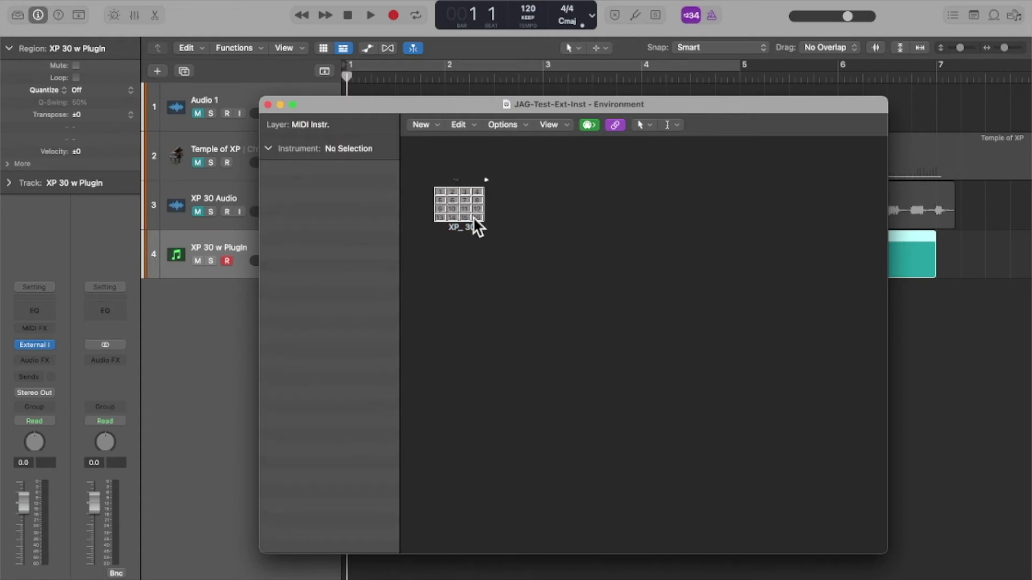
# Set XP_30's program to 0, Temple of XP, and close the Environment window.
pyautogui.doubleClick(467, 180)
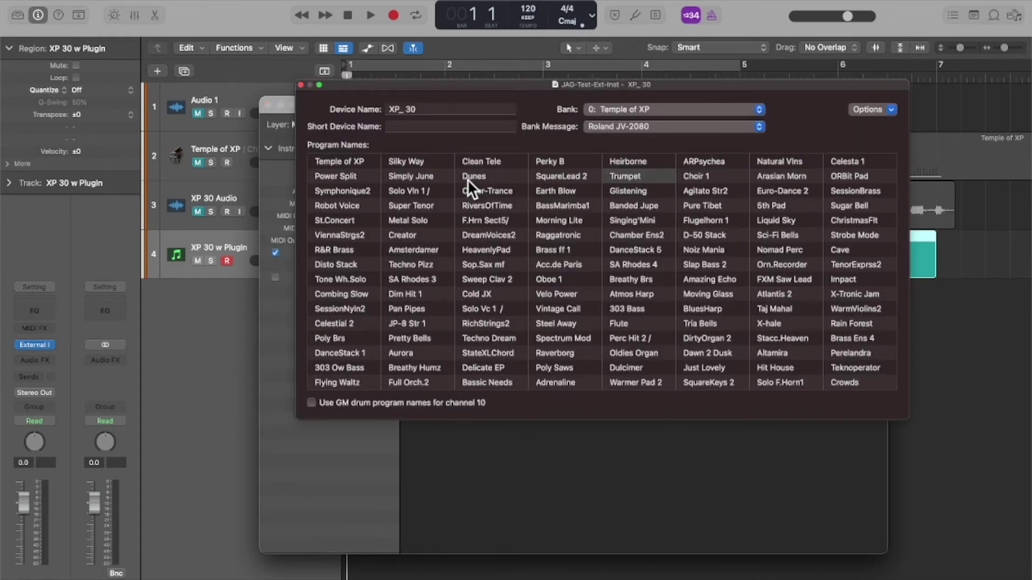
pyautogui.click(301, 85)
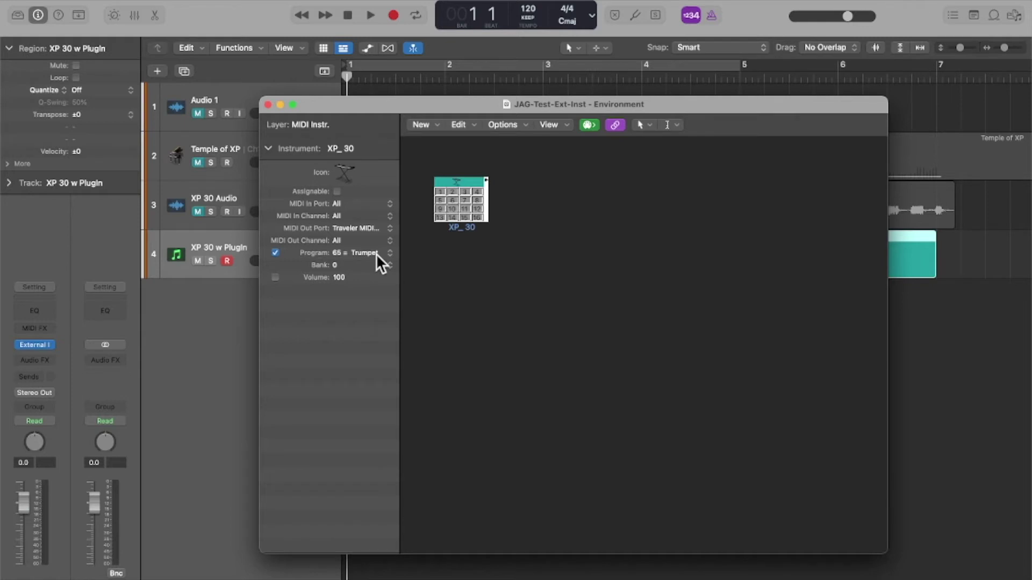
pyautogui.click(371, 253)
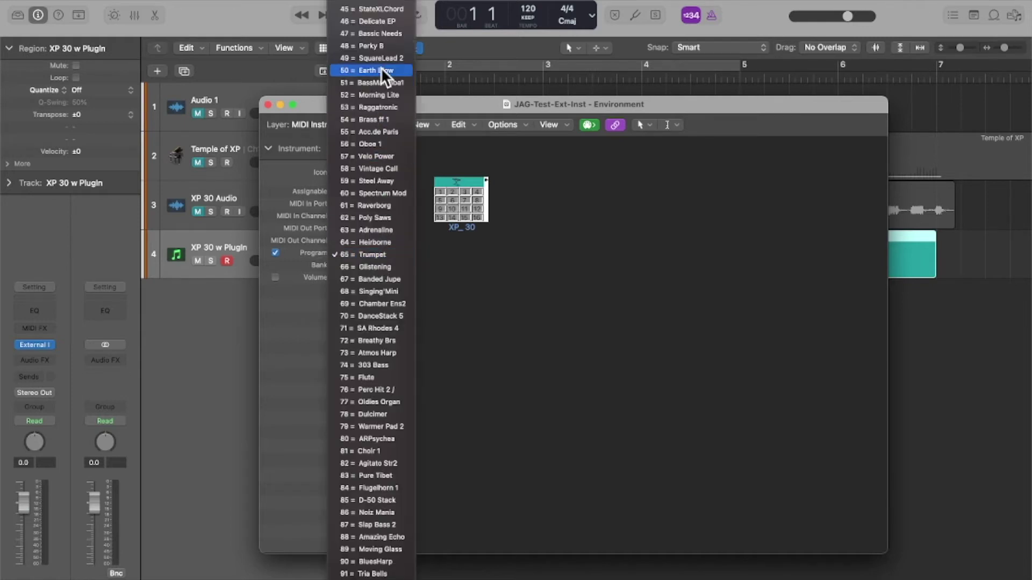
pyautogui.moveTo(376, 4)
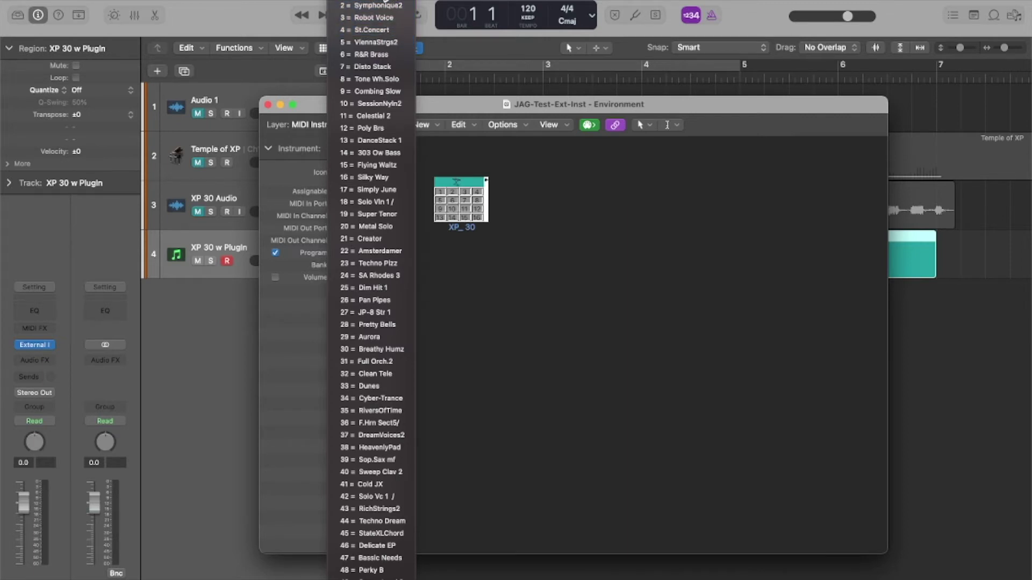
pyautogui.press('Escape')
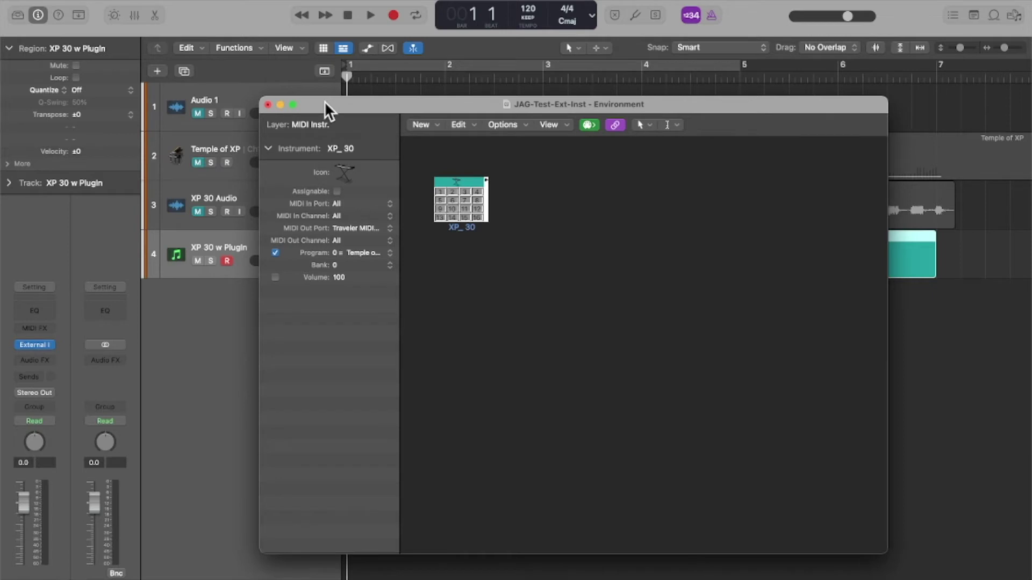
pyautogui.click(268, 105)
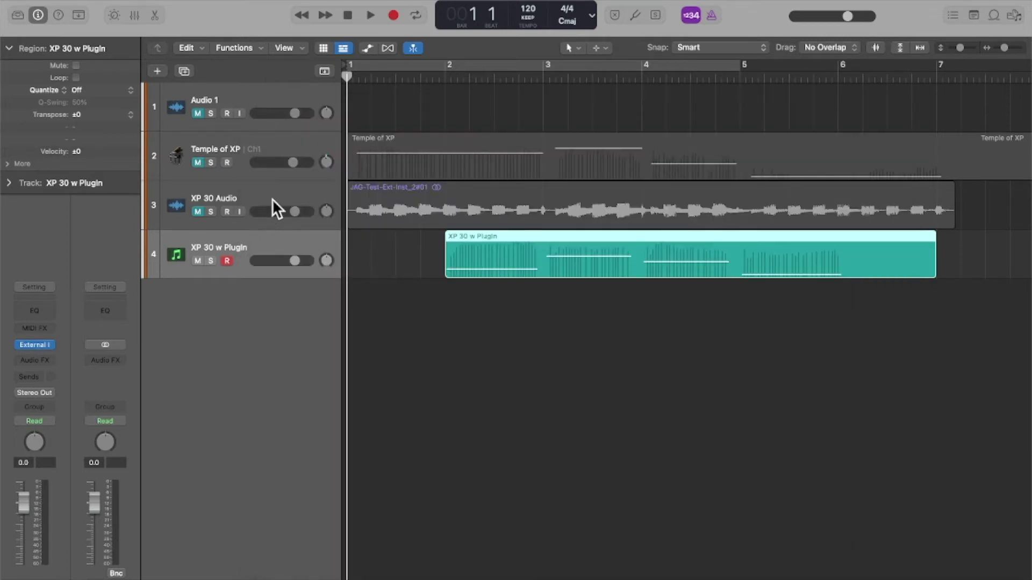
# Add an External MIDI track without the External Instrument plug-in and move it to track 5.
pyautogui.click(231, 142)
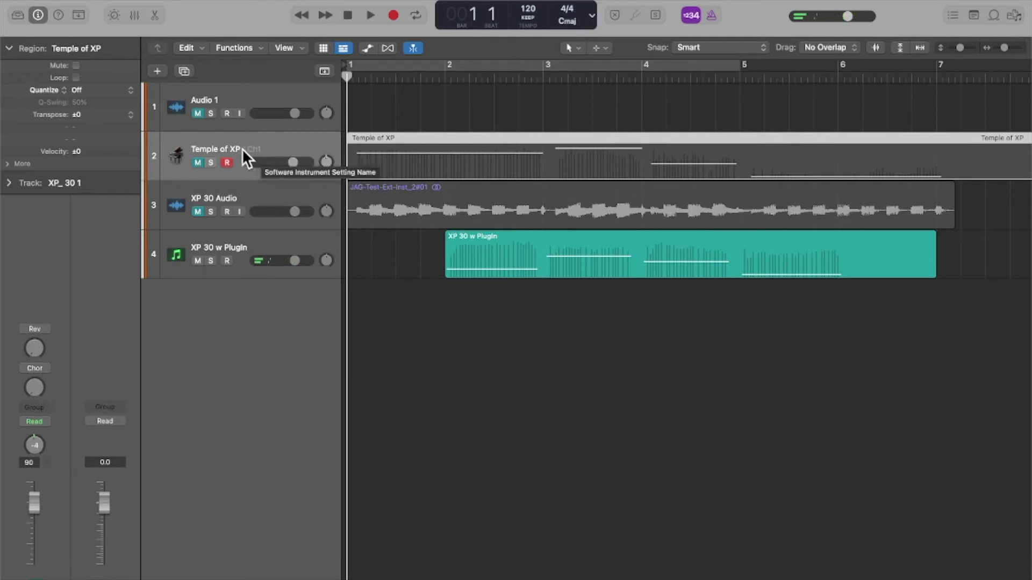
pyautogui.click(8, 183)
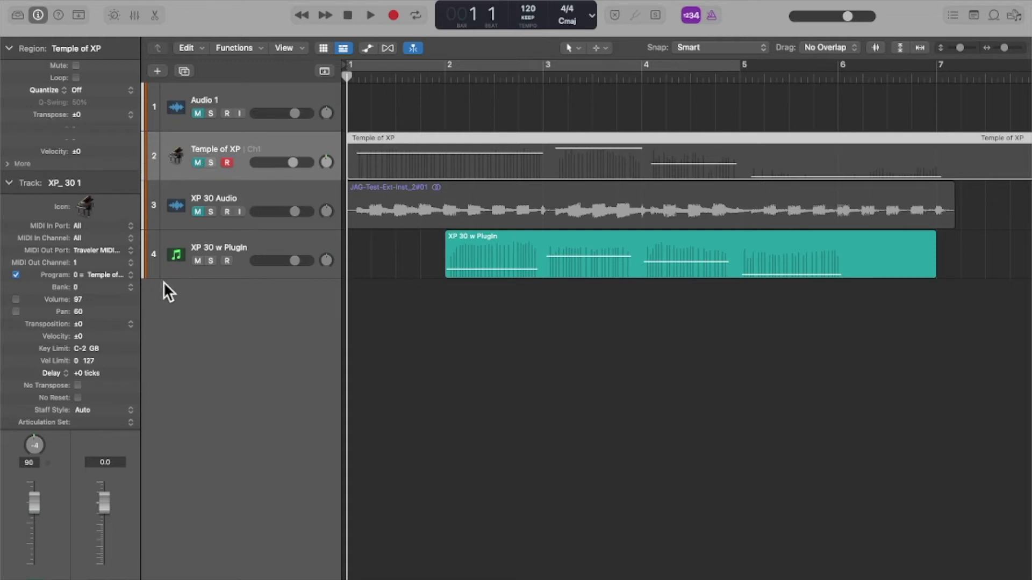
pyautogui.click(158, 72)
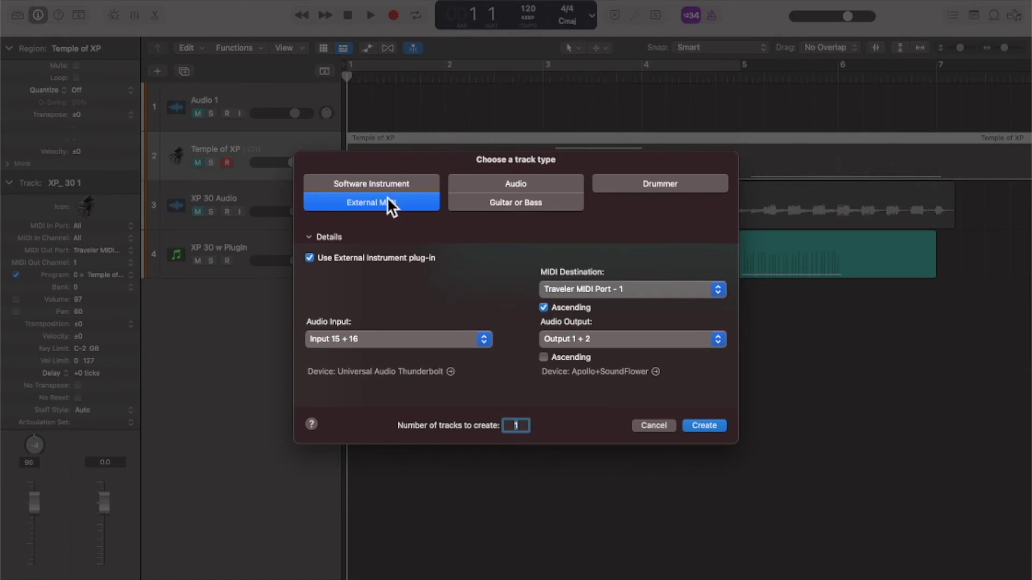
pyautogui.click(310, 258)
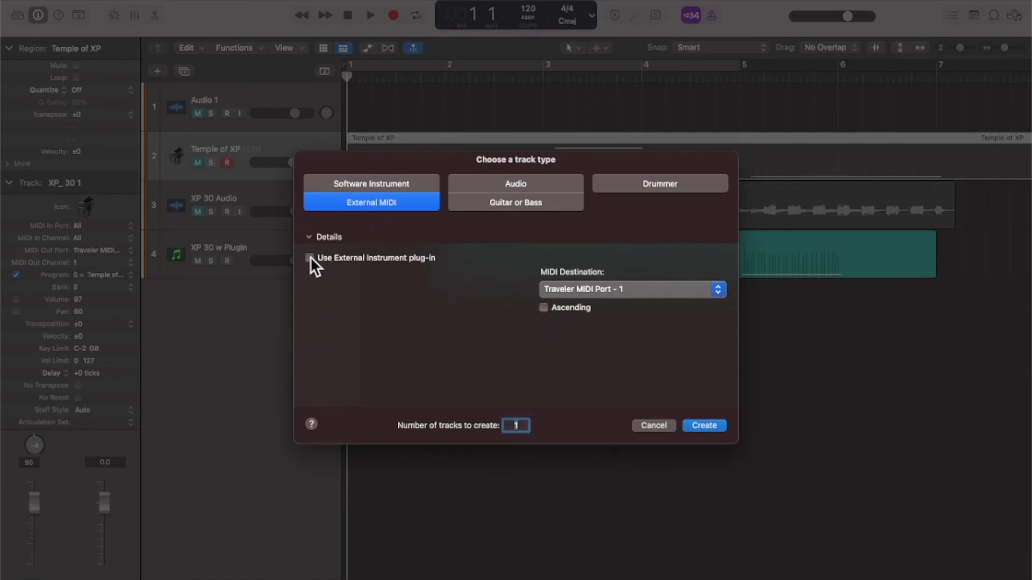
pyautogui.click(703, 425)
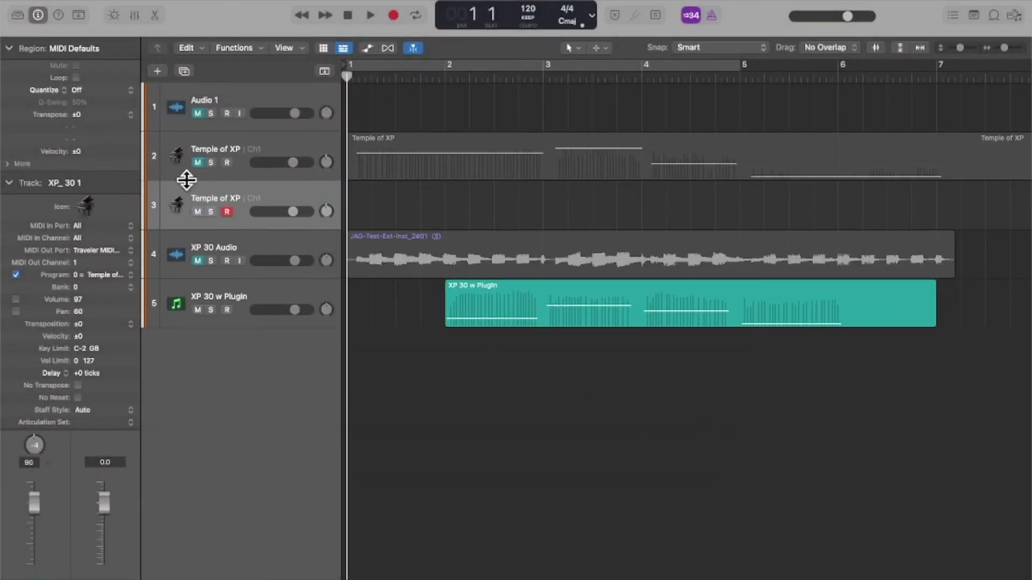
pyautogui.moveTo(230, 194); pyautogui.dragTo(282, 340)
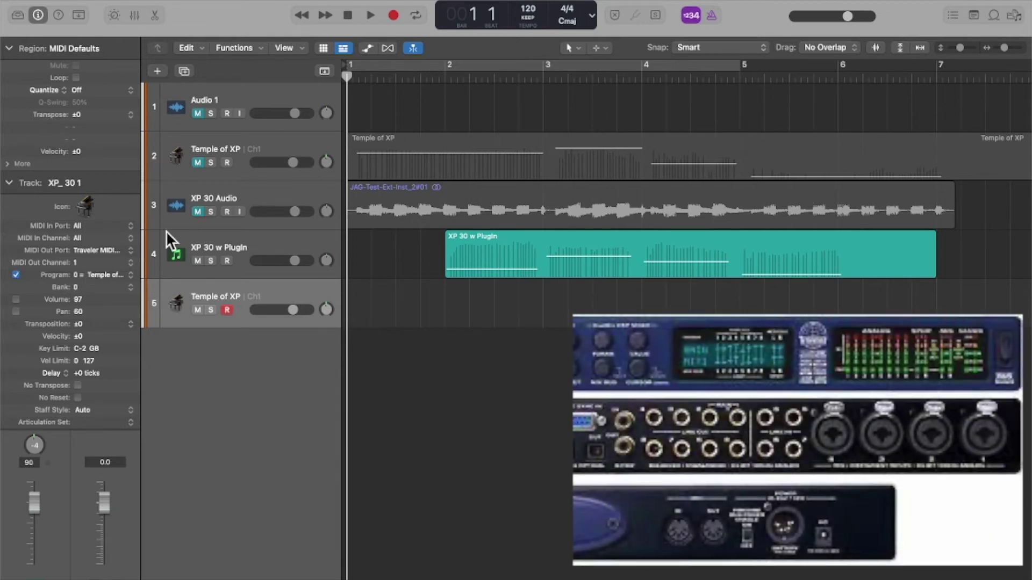
pyautogui.click(241, 202)
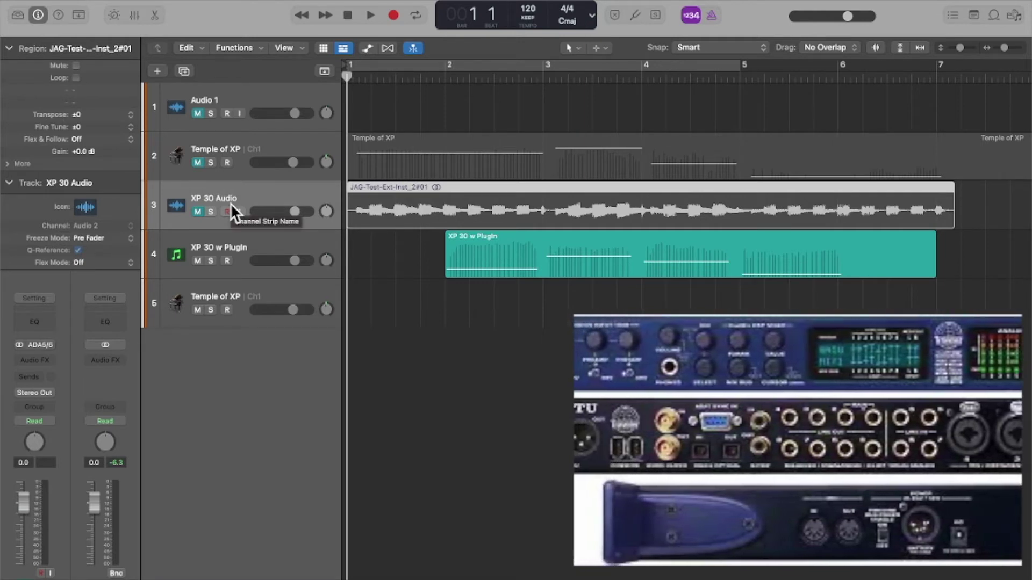
pyautogui.click(45, 343)
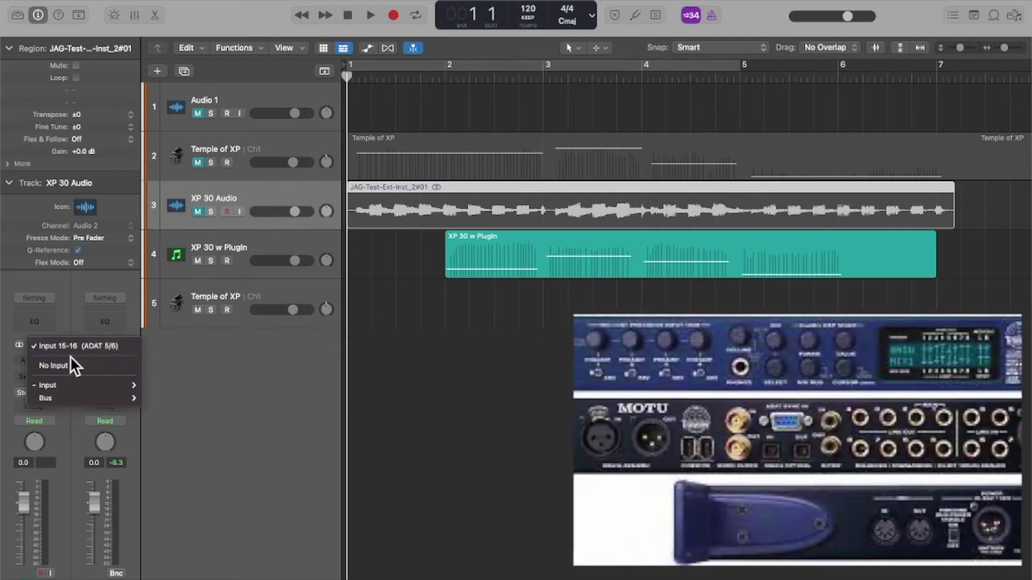
pyautogui.moveTo(63, 383)
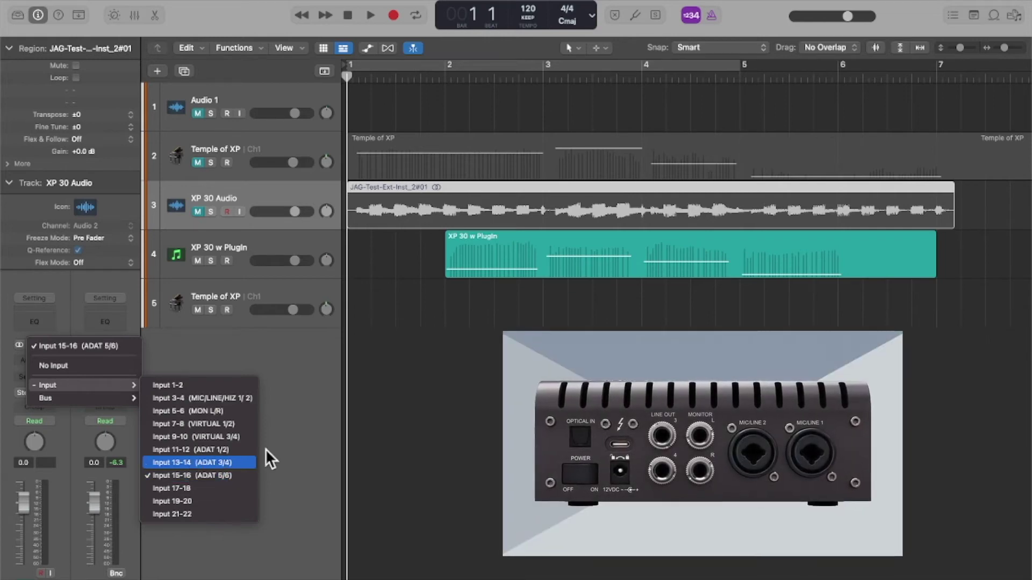
pyautogui.click(418, 413)
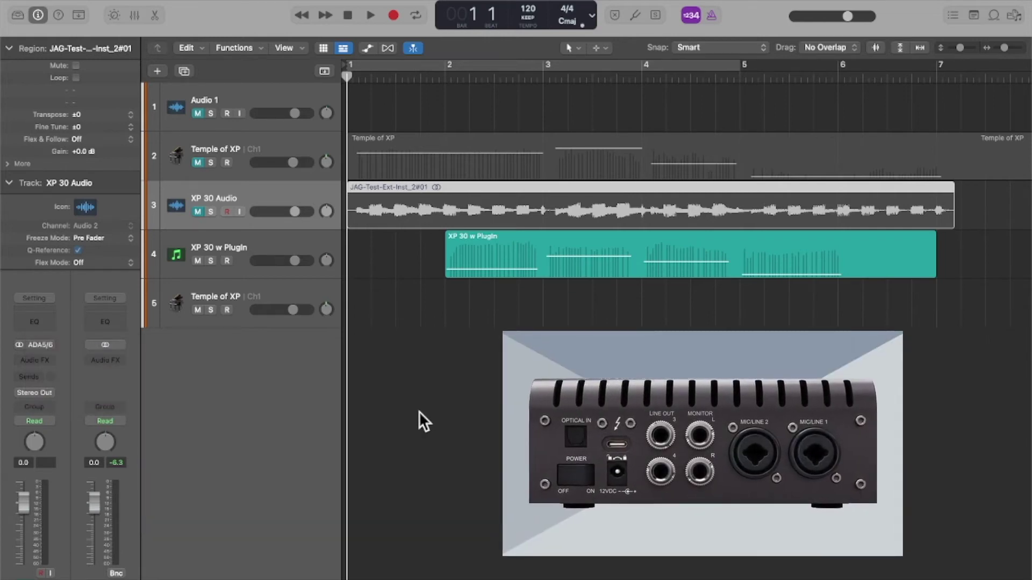
pyautogui.click(198, 209)
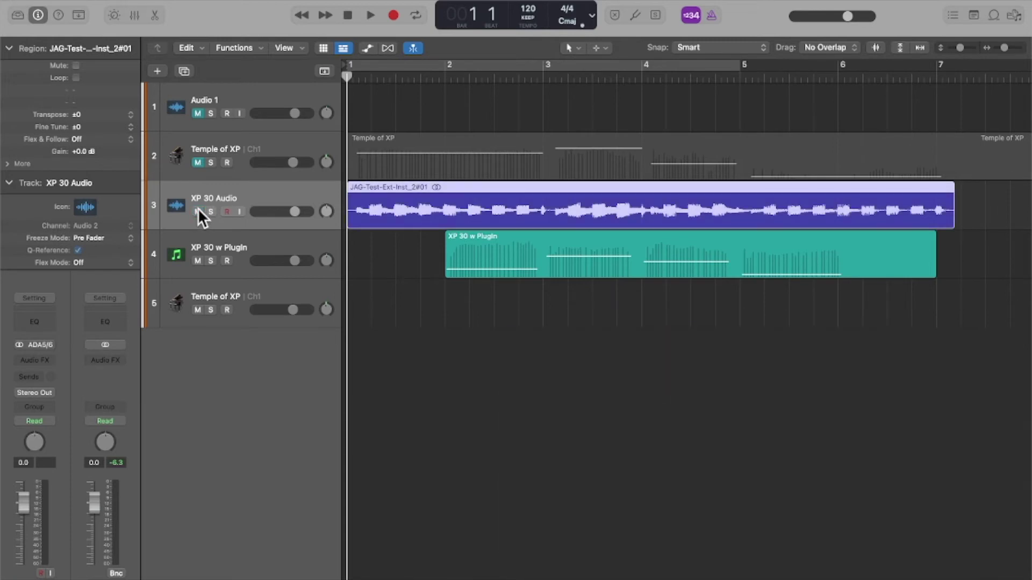
pyautogui.press('space')
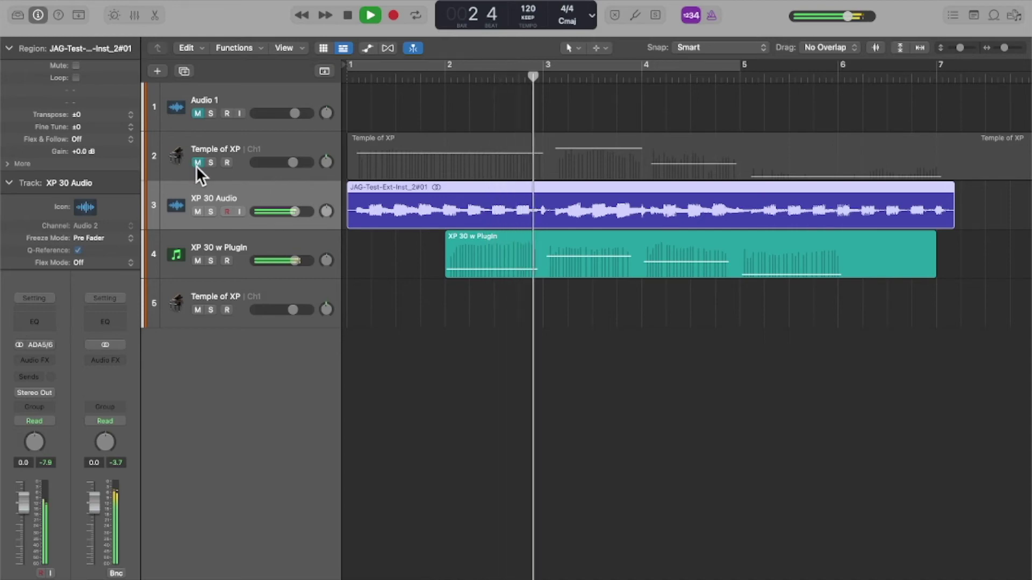
pyautogui.click(198, 211)
pyautogui.press('space')
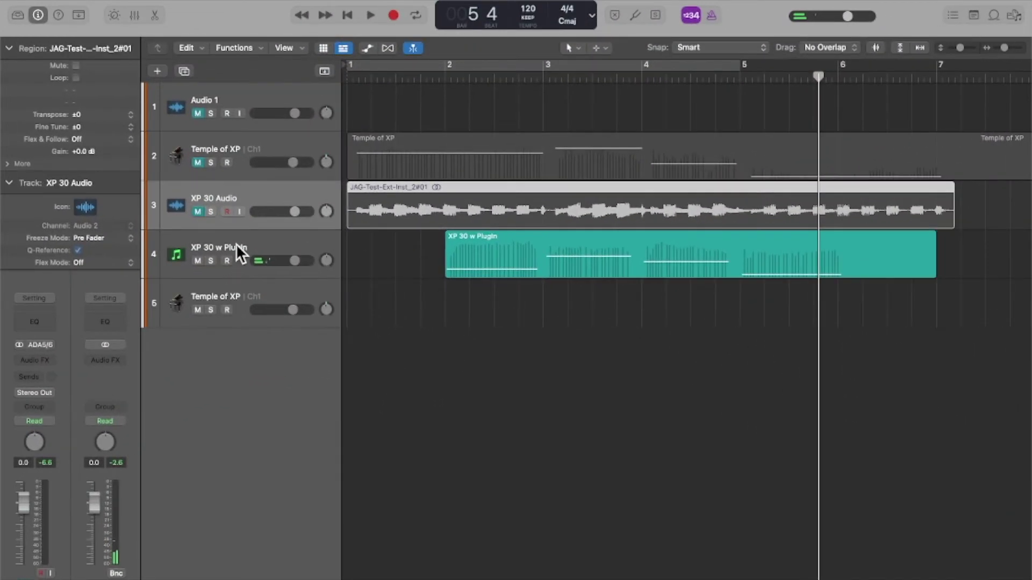
pyautogui.click(236, 245)
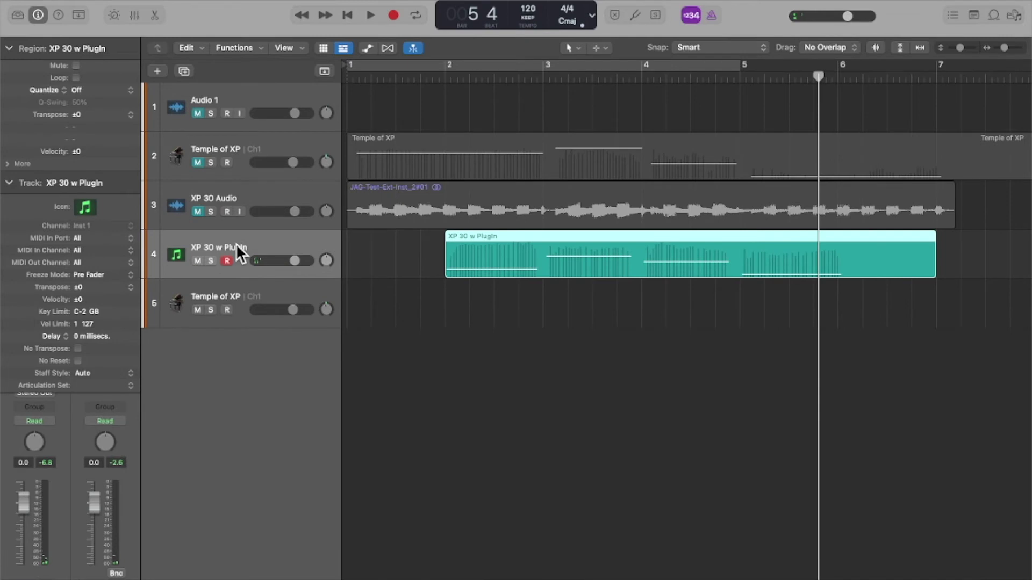
# Delete the XP 30 w Plugin track with its regions and the extra Temple of XP track.
pyautogui.press('super+BackSpace')
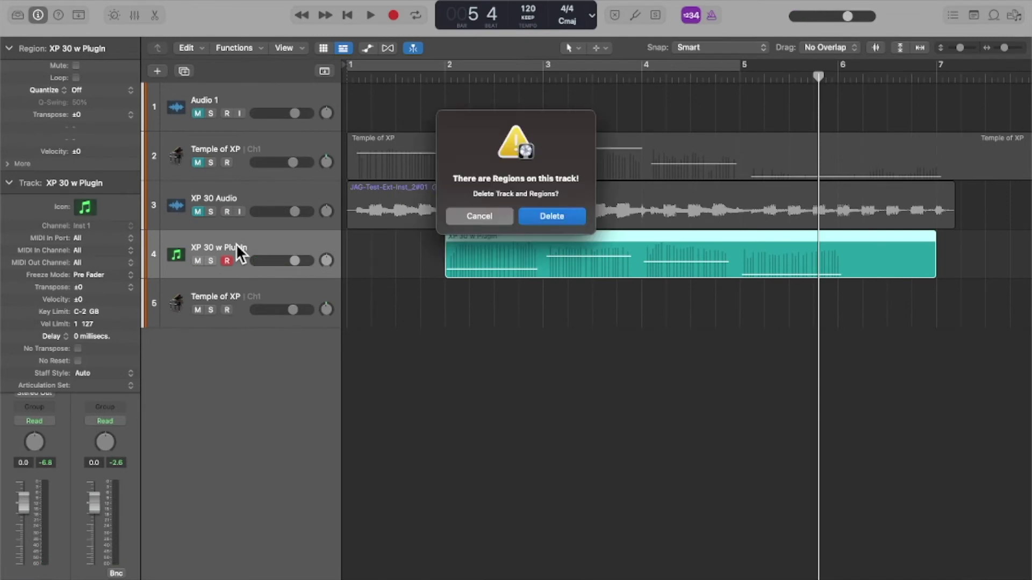
pyautogui.press('Return')
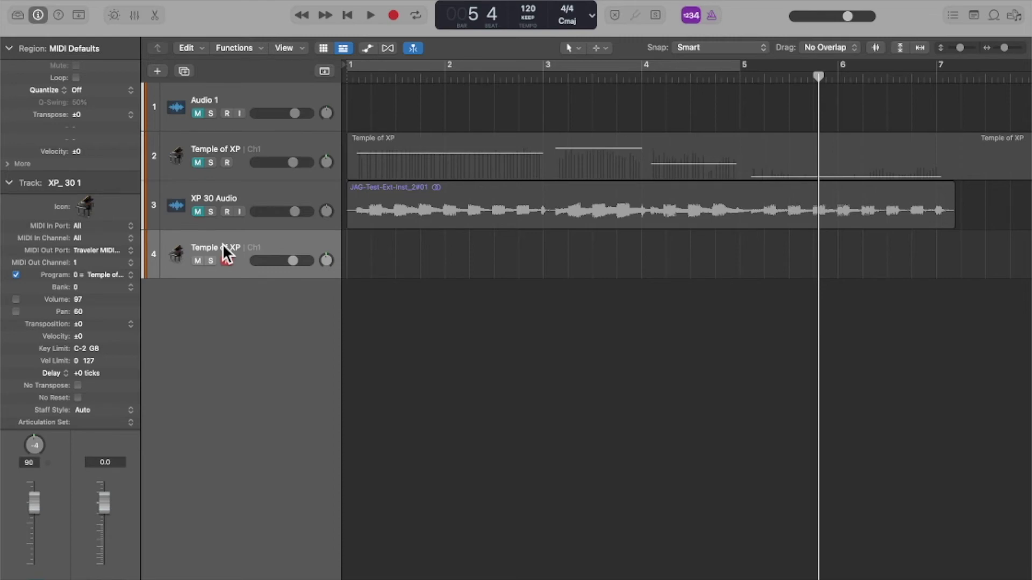
pyautogui.press('super+BackSpace')
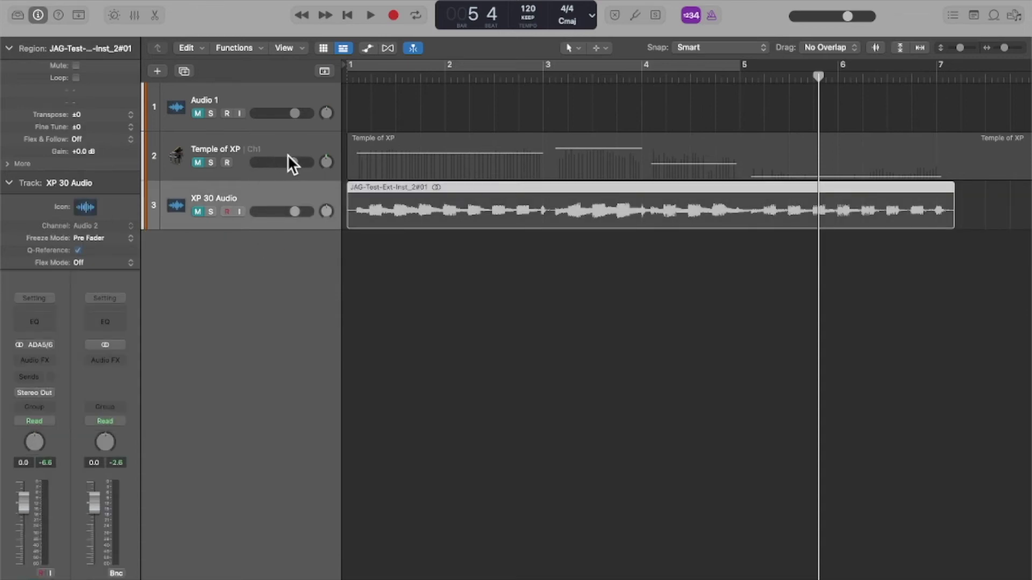
pyautogui.click(237, 147)
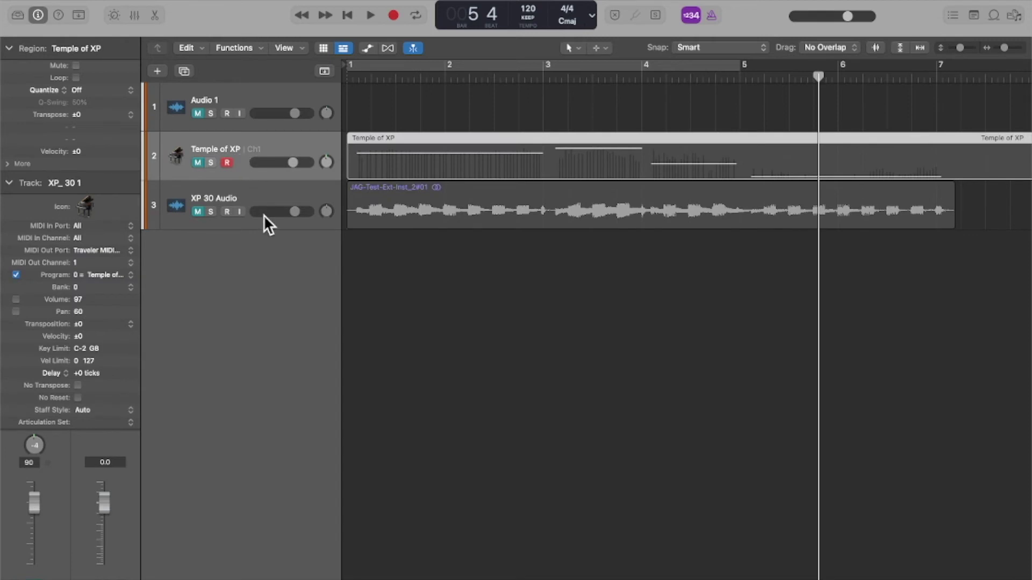
pyautogui.click(254, 185)
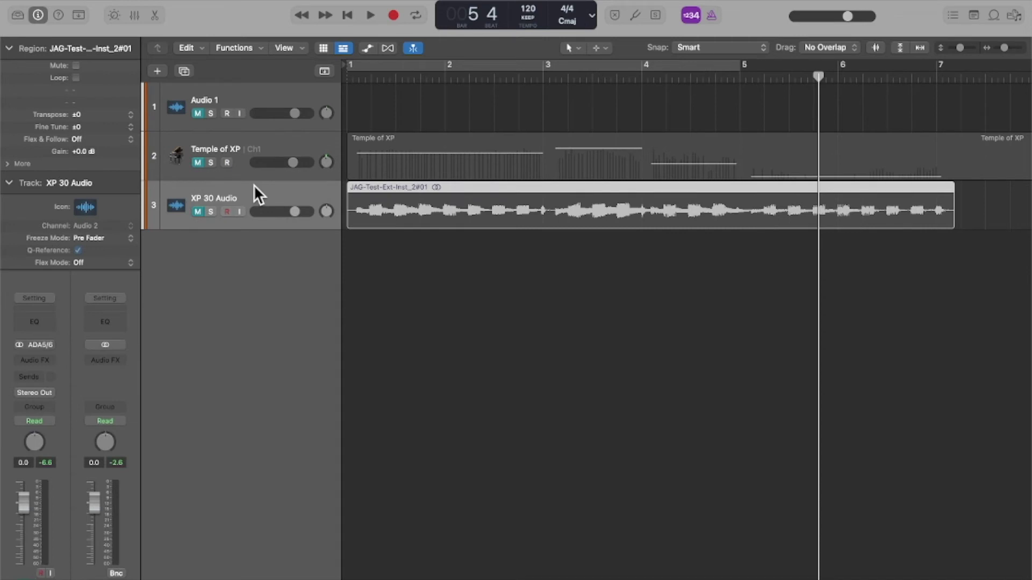
# Create an External MIDI track with the External Instrument plug-in sending to Traveler MIDI Port channel 1.
pyautogui.click(158, 71)
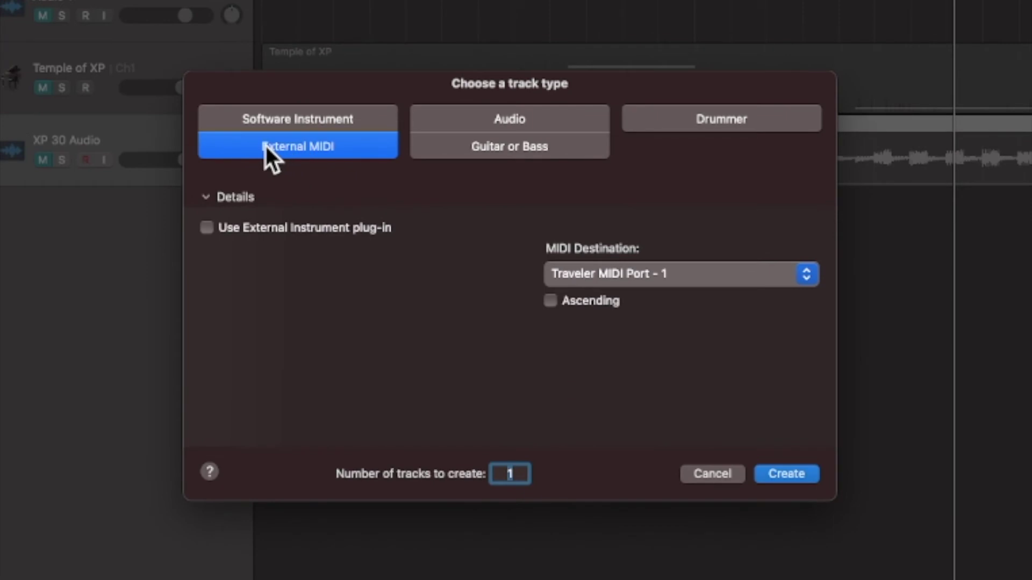
pyautogui.click(207, 227)
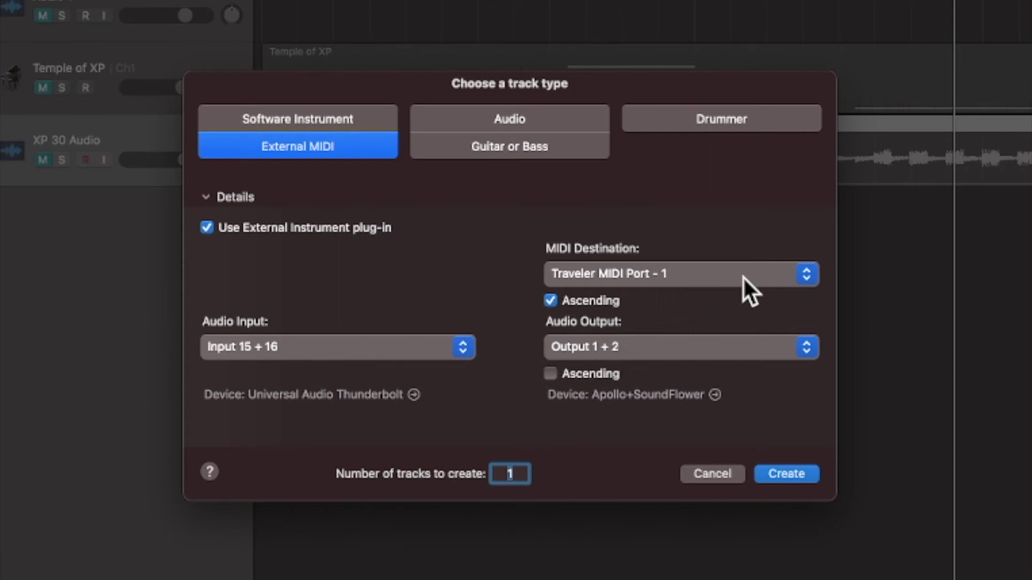
pyautogui.click(806, 274)
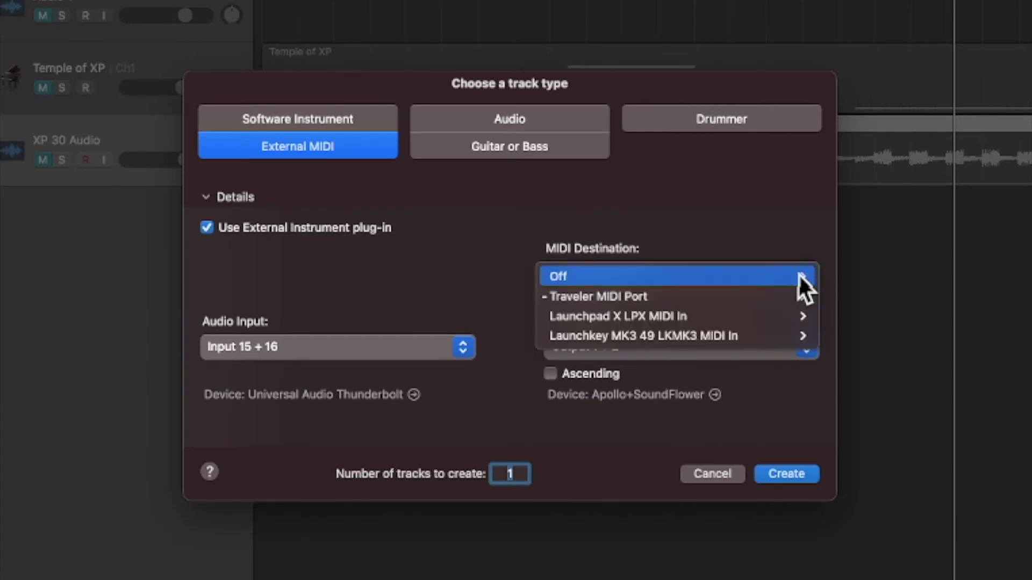
pyautogui.moveTo(780, 300)
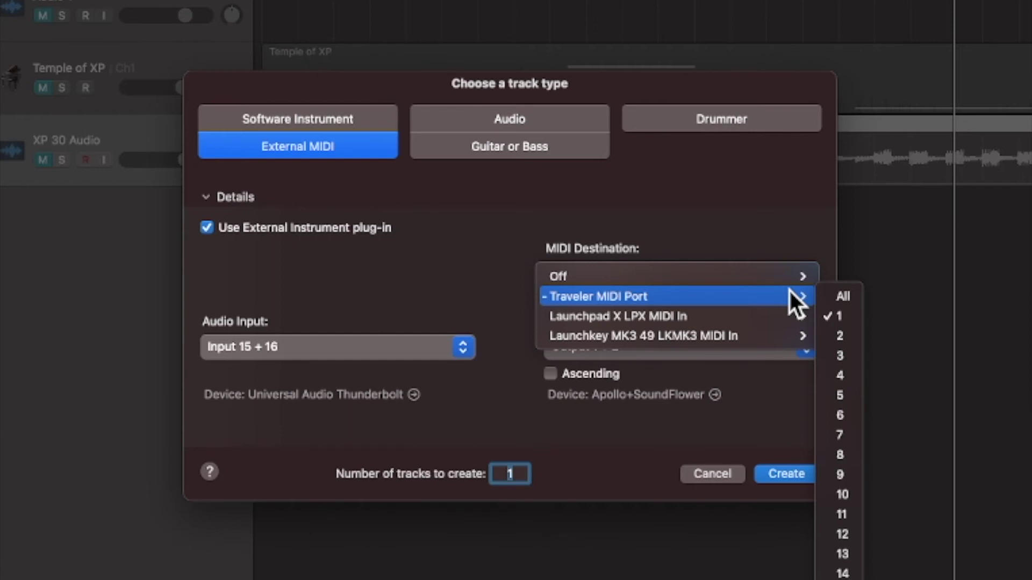
pyautogui.click(839, 316)
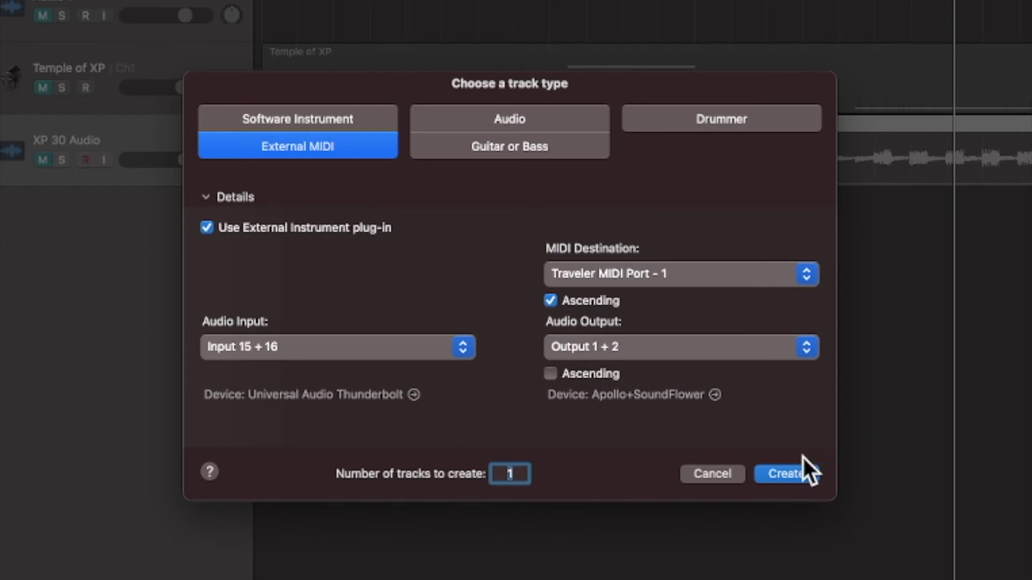
pyautogui.click(763, 475)
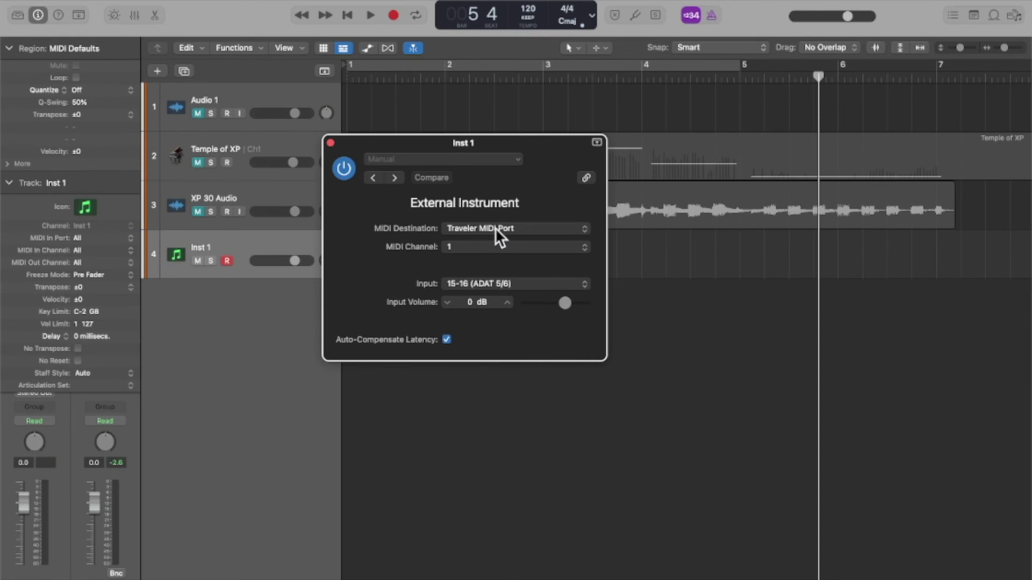
# Keep Inst 1's plug-in input on 15-16 (ADAT 5/6), close the plug-in, and start recording.
pyautogui.click(504, 282)
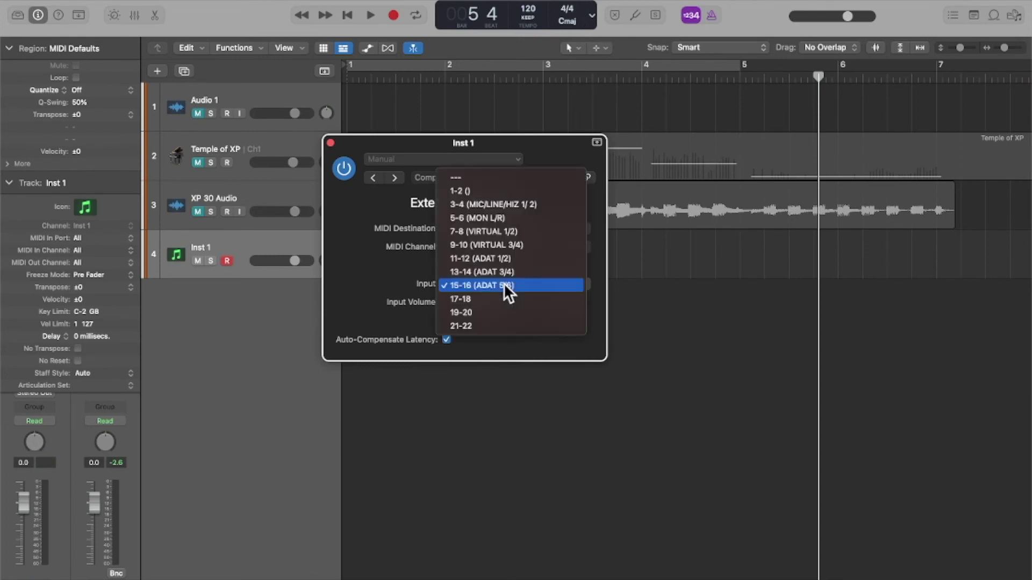
pyautogui.click(477, 287)
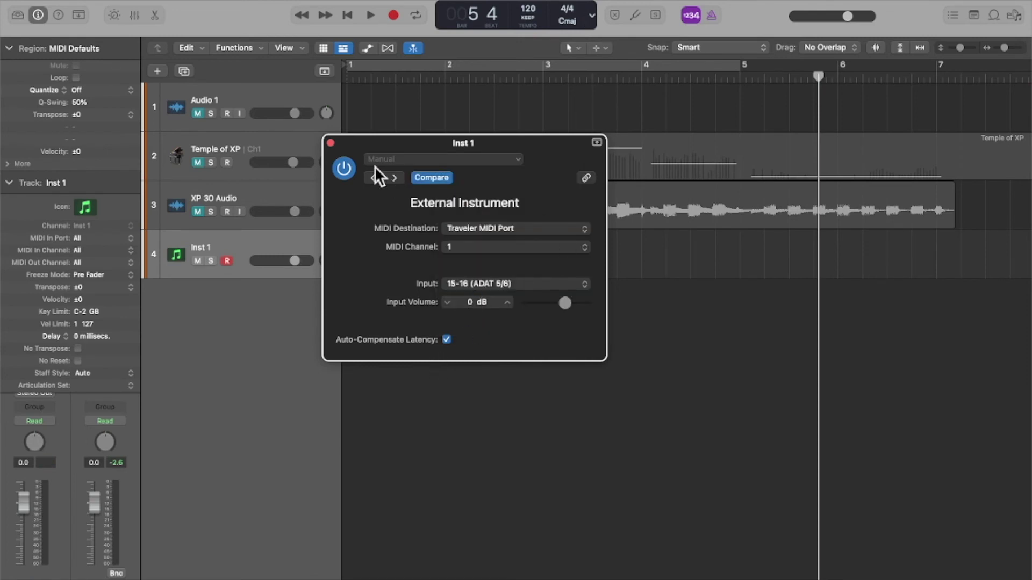
pyautogui.click(331, 143)
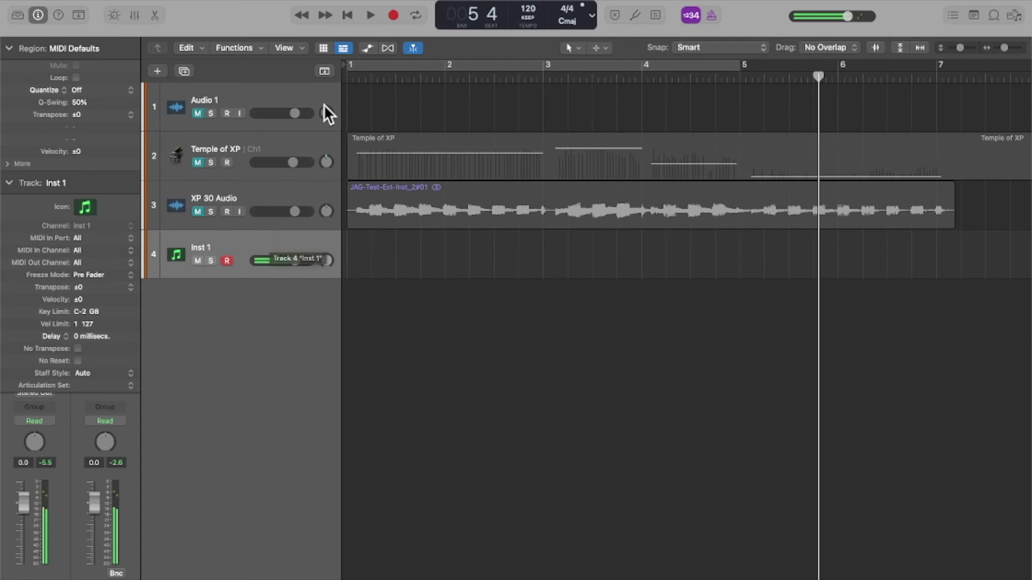
pyautogui.click(392, 17)
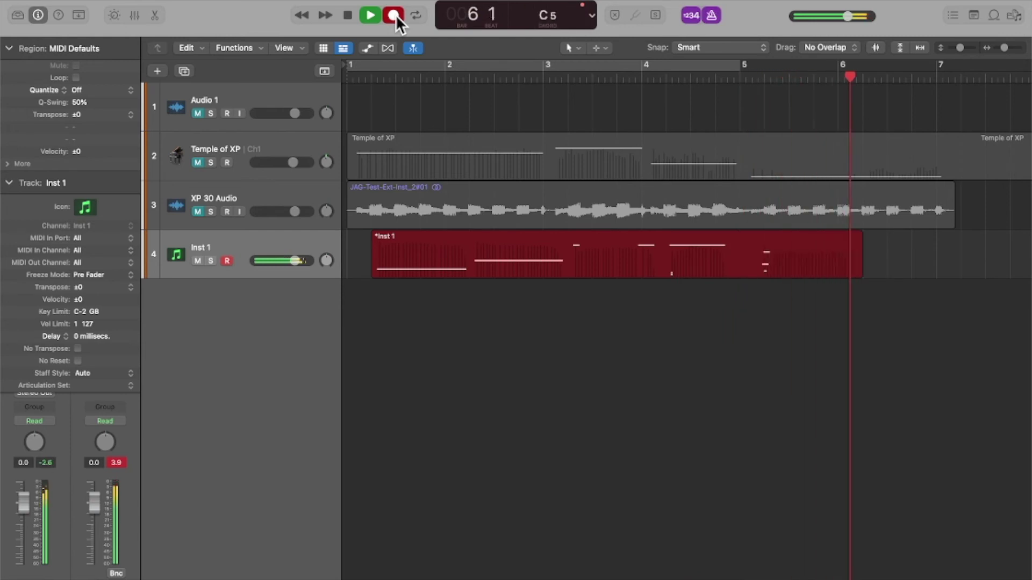
# Stop the recording and rename track 4 to 'XP 30Ext w Plug In'.
pyautogui.press('space')
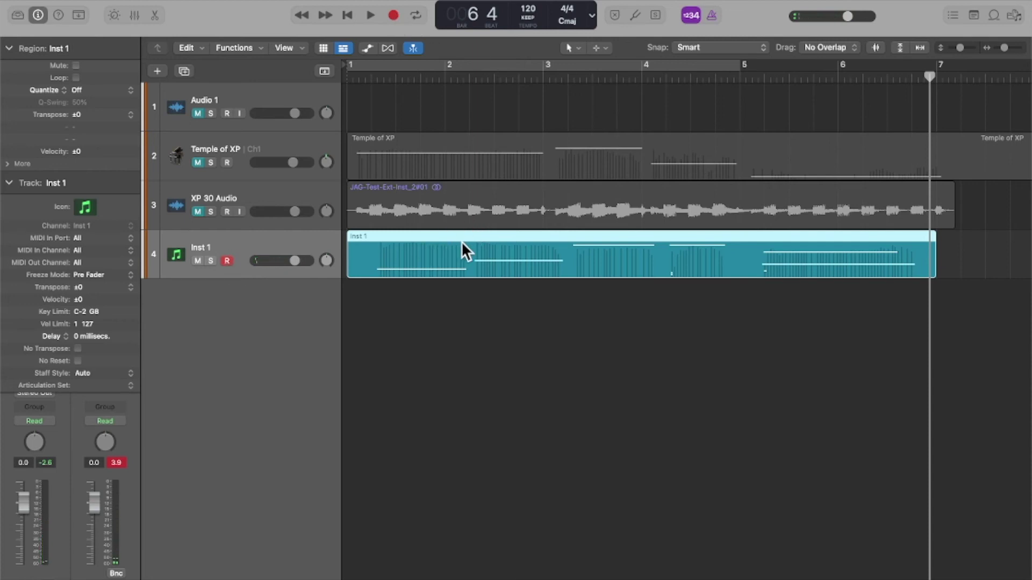
pyautogui.doubleClick(202, 246)
pyautogui.write('XP')
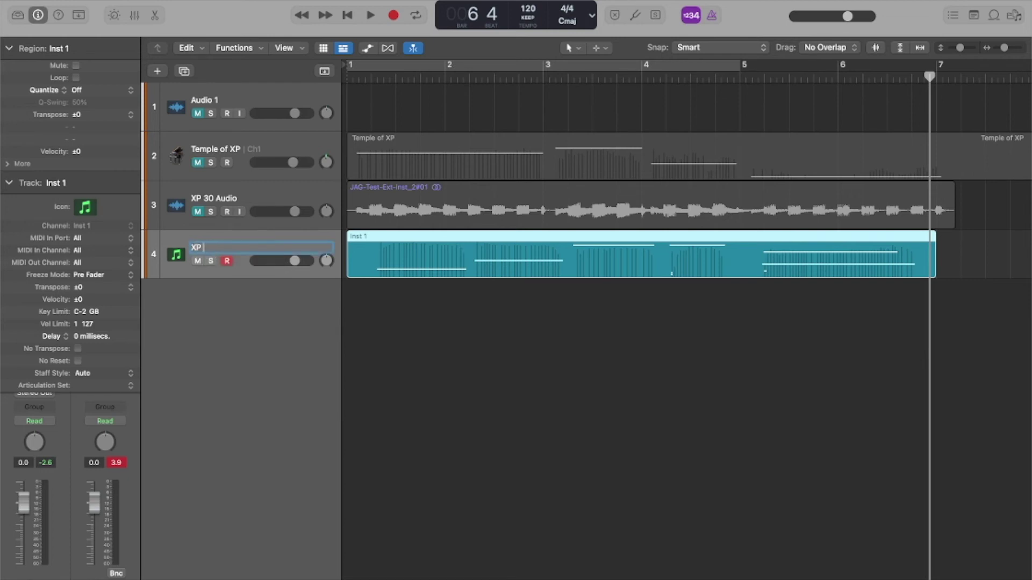
pyautogui.write(' 30Ext w Plug In')
pyautogui.press('Return')
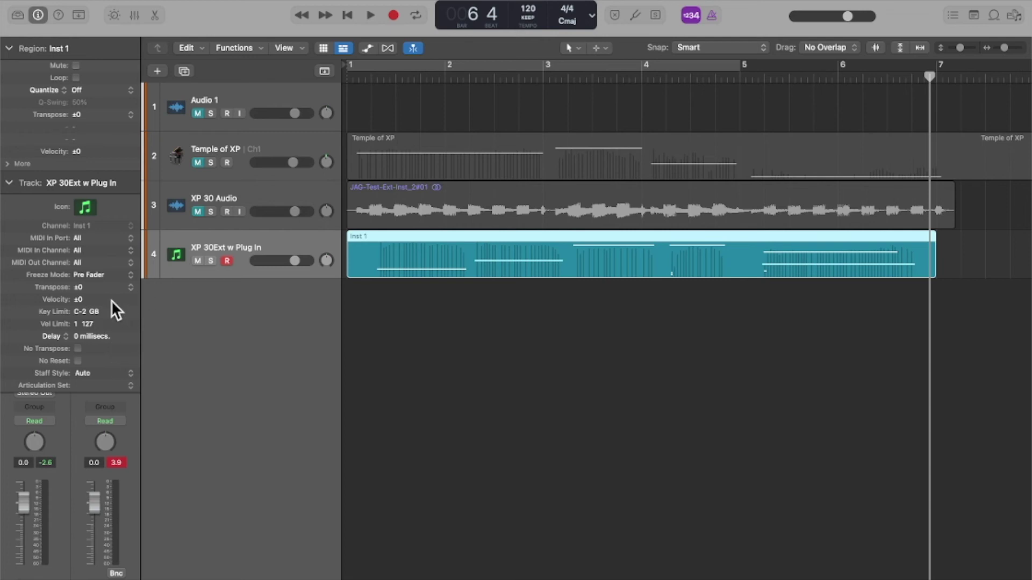
# Change the Temple of XP track's XP-30 patch to 17 = Simply June, then open the Environment with Cmd+0.
pyautogui.click(227, 148)
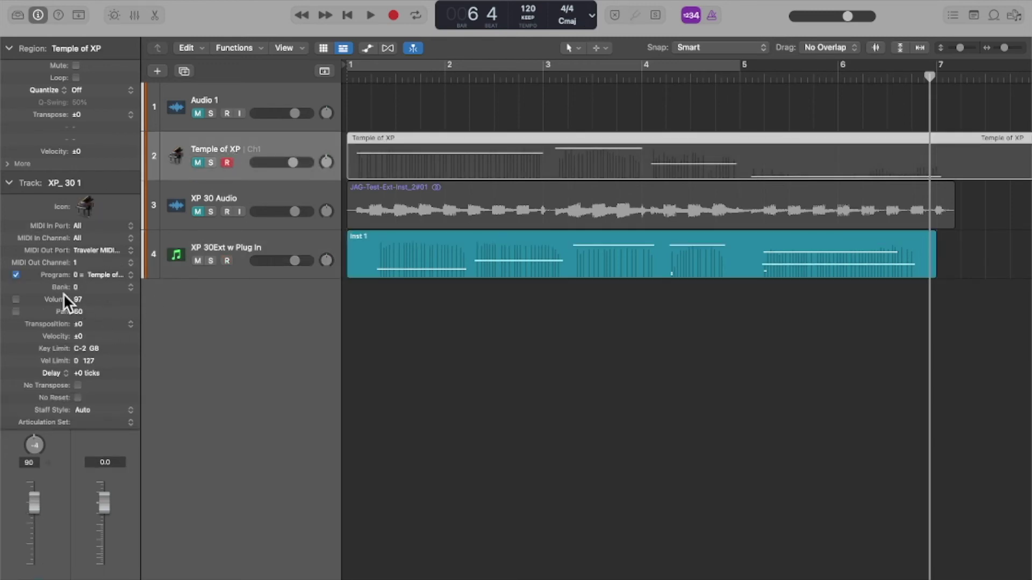
pyautogui.click(107, 275)
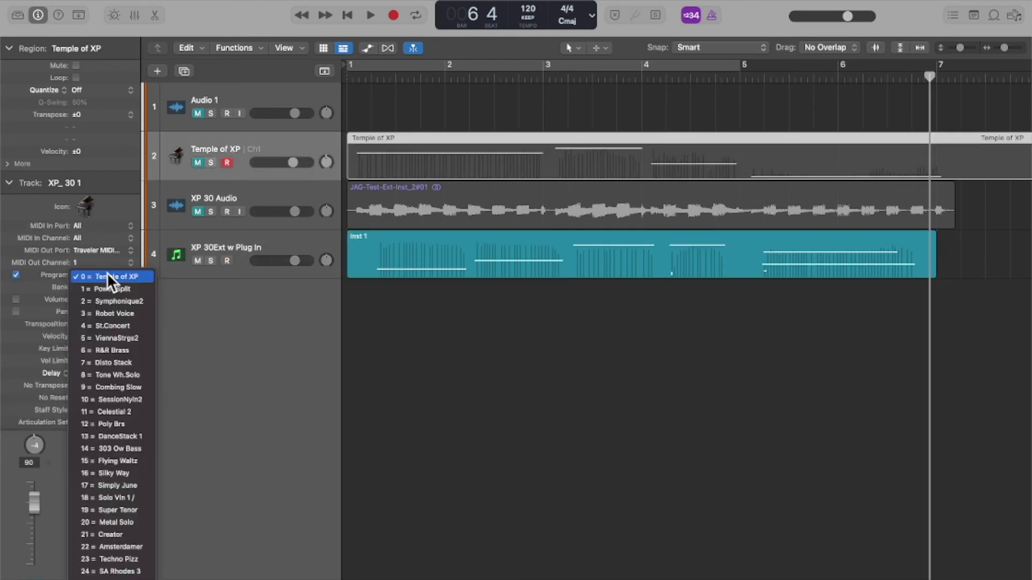
pyautogui.click(117, 363)
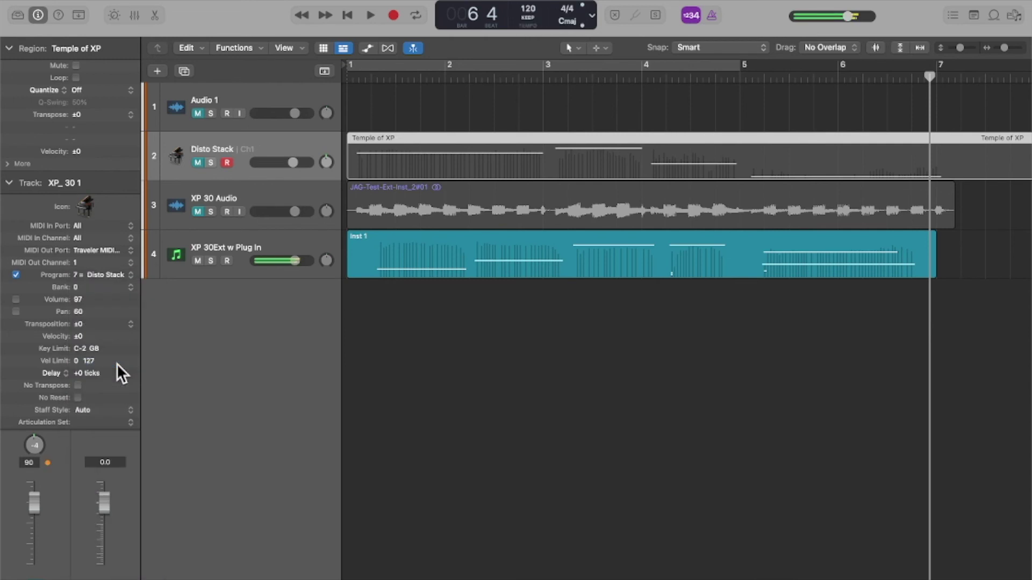
pyautogui.click(117, 275)
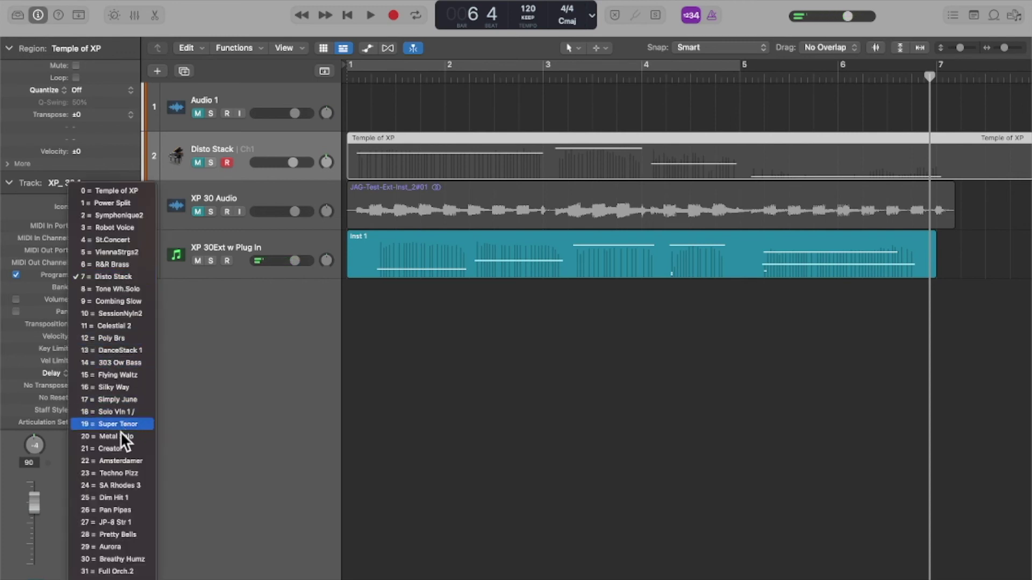
pyautogui.click(126, 403)
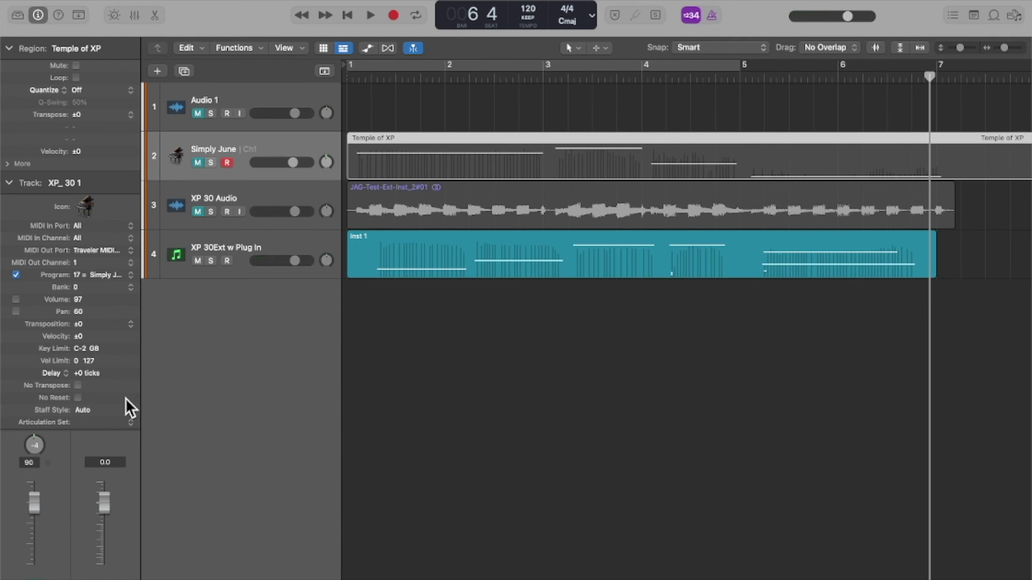
pyautogui.press('super+0')
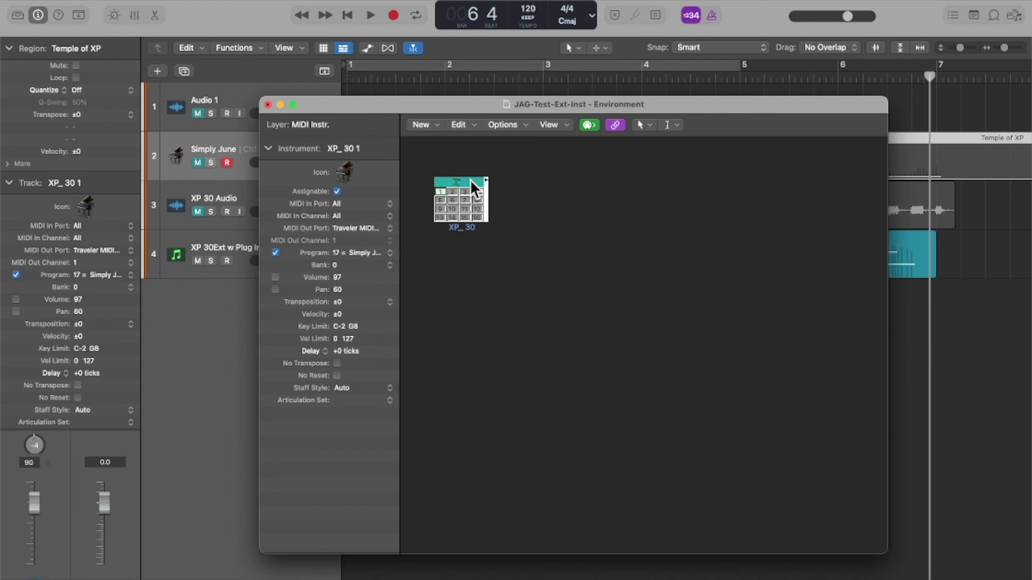
# Inspect the XP_30 instrument's program names, then close that window.
pyautogui.click(470, 179)
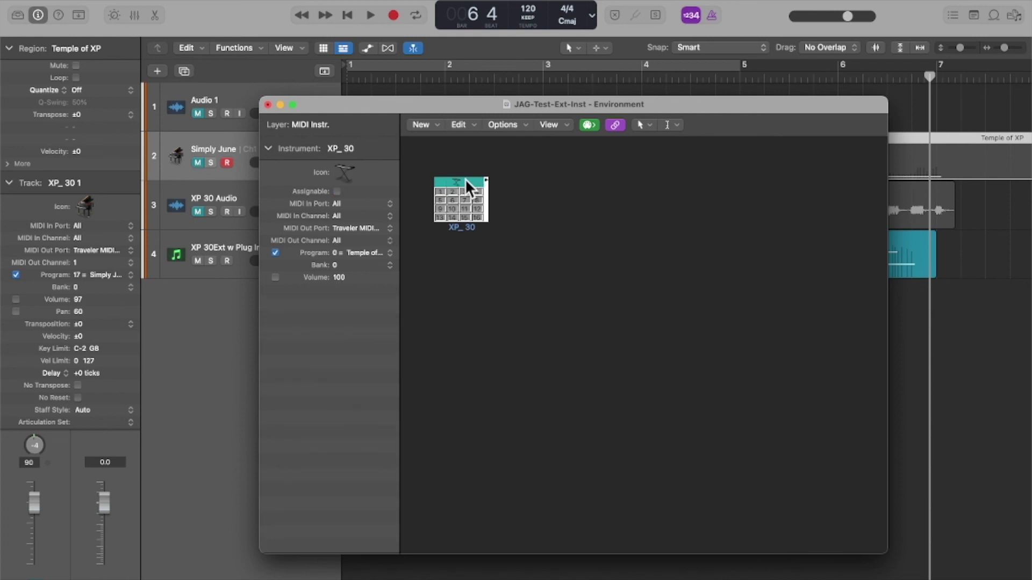
pyautogui.doubleClick(465, 178)
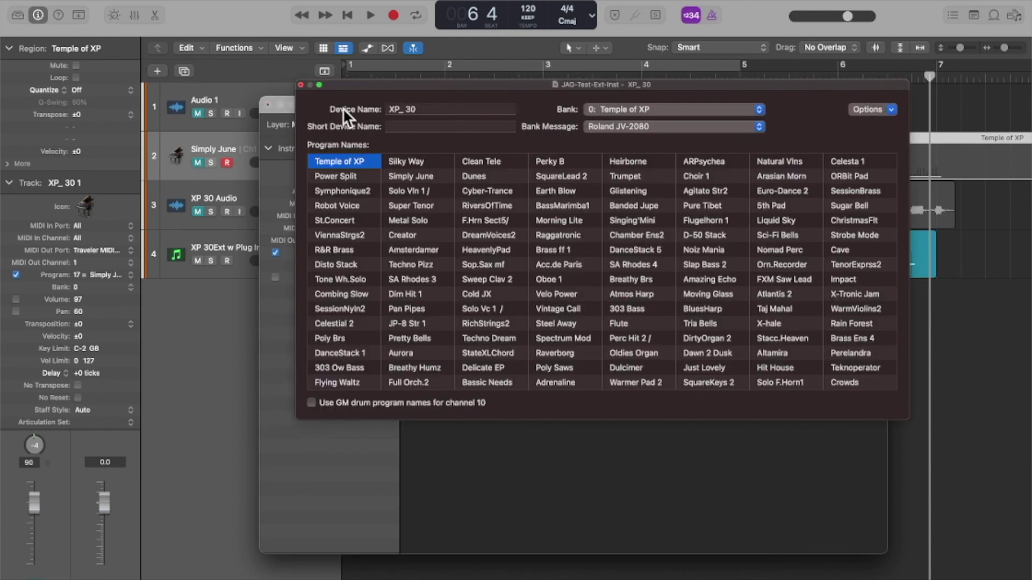
pyautogui.click(301, 86)
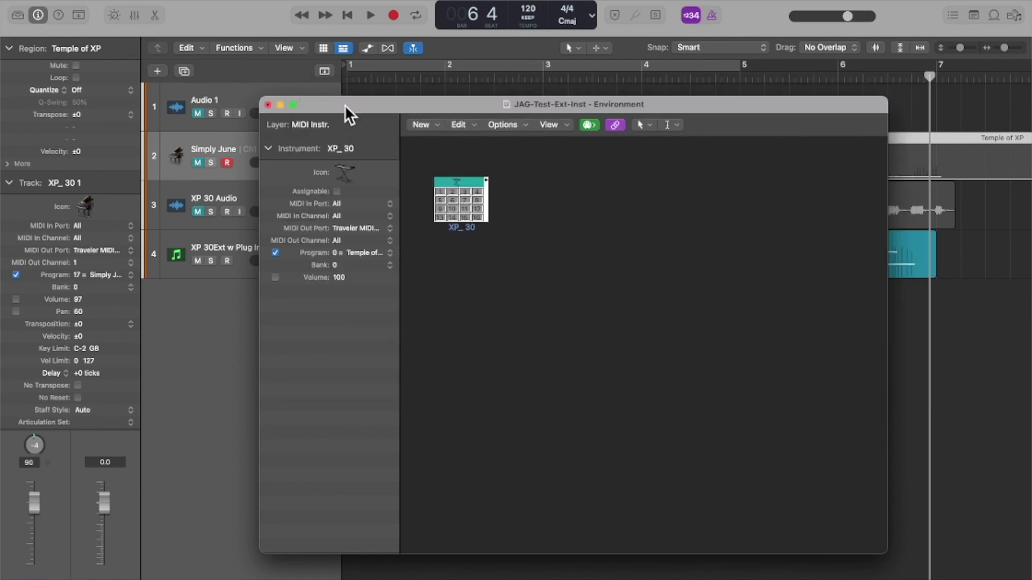
# Create a new Multi-Instrument and give it numbered program names using Cut All Names and Paste All Names.
pyautogui.click(430, 124)
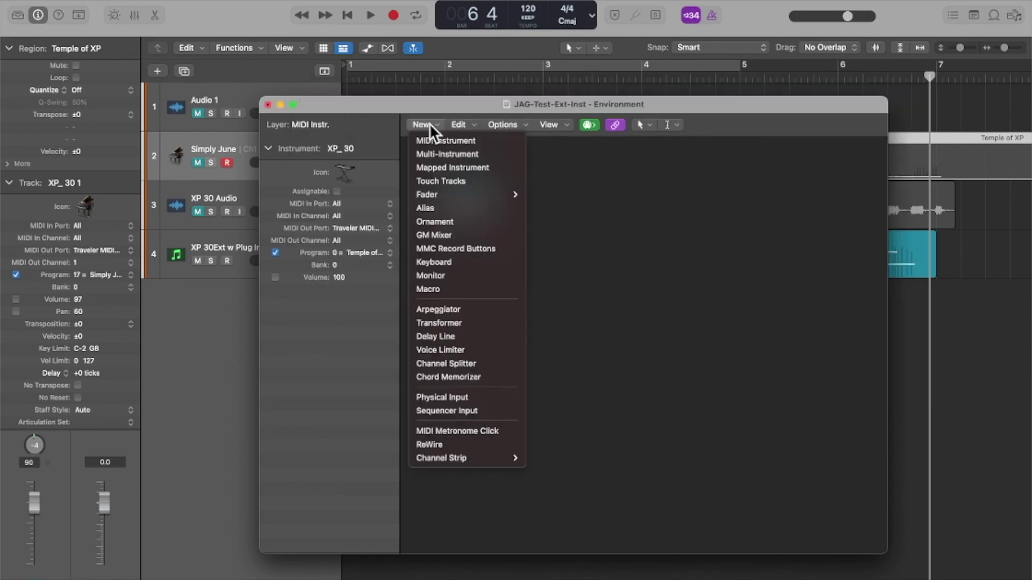
pyautogui.click(446, 153)
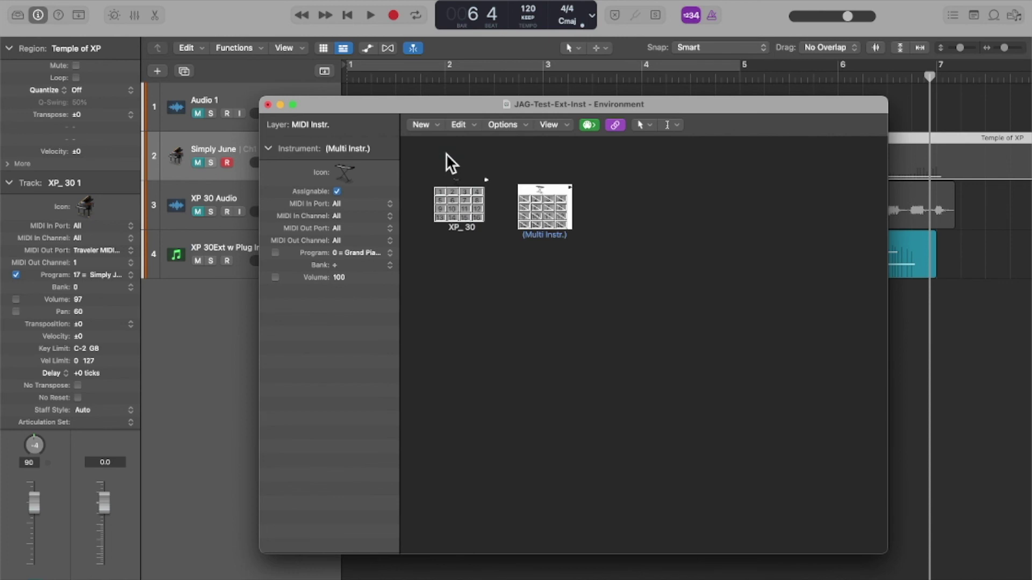
pyautogui.doubleClick(544, 188)
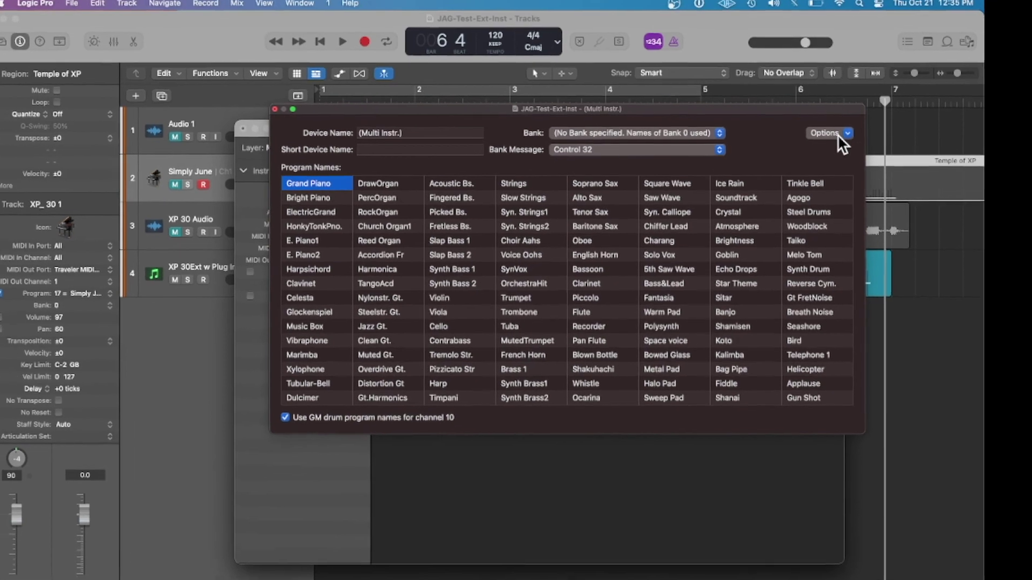
pyautogui.click(870, 109)
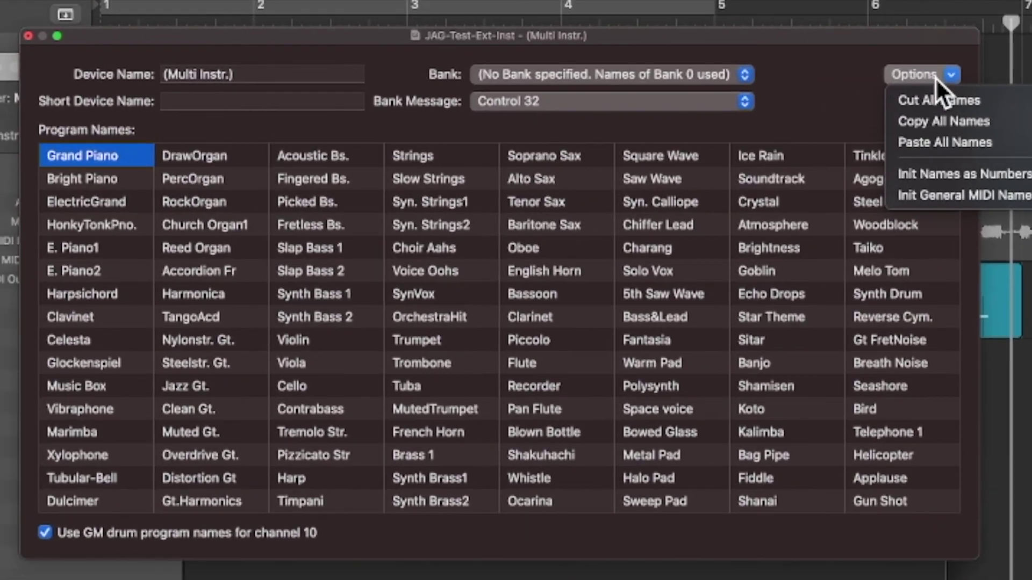
pyautogui.click(961, 100)
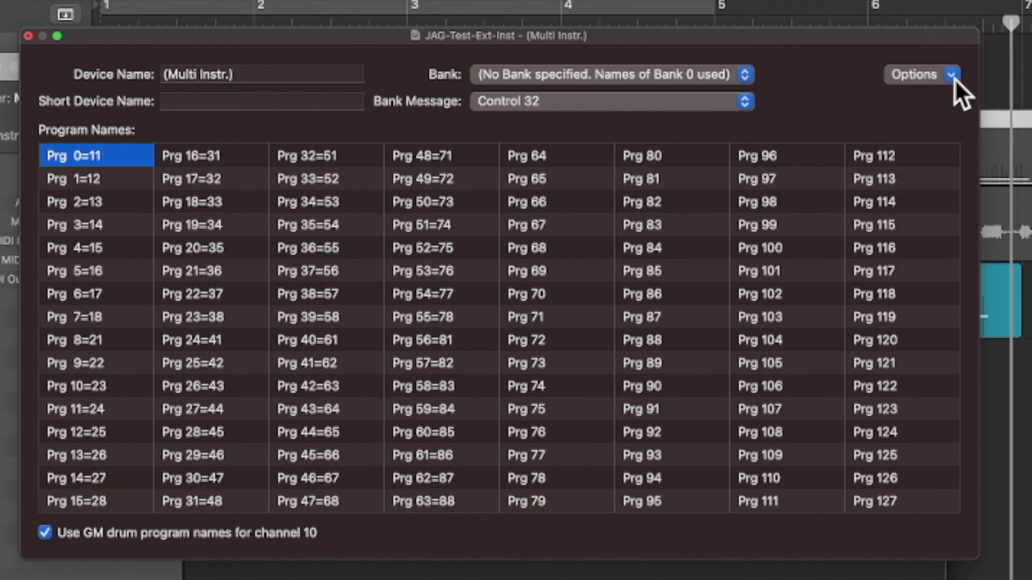
pyautogui.click(952, 75)
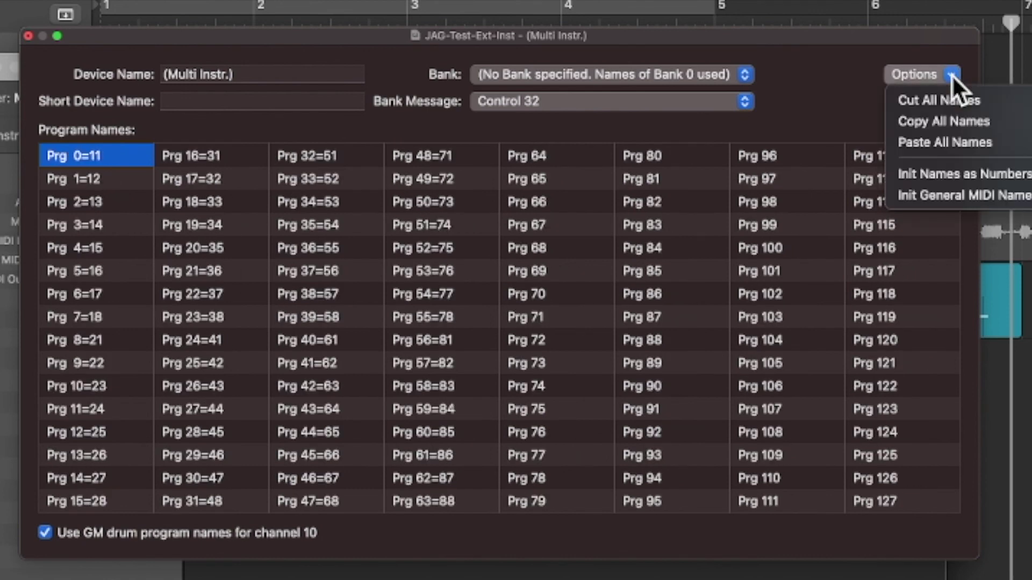
pyautogui.click(956, 143)
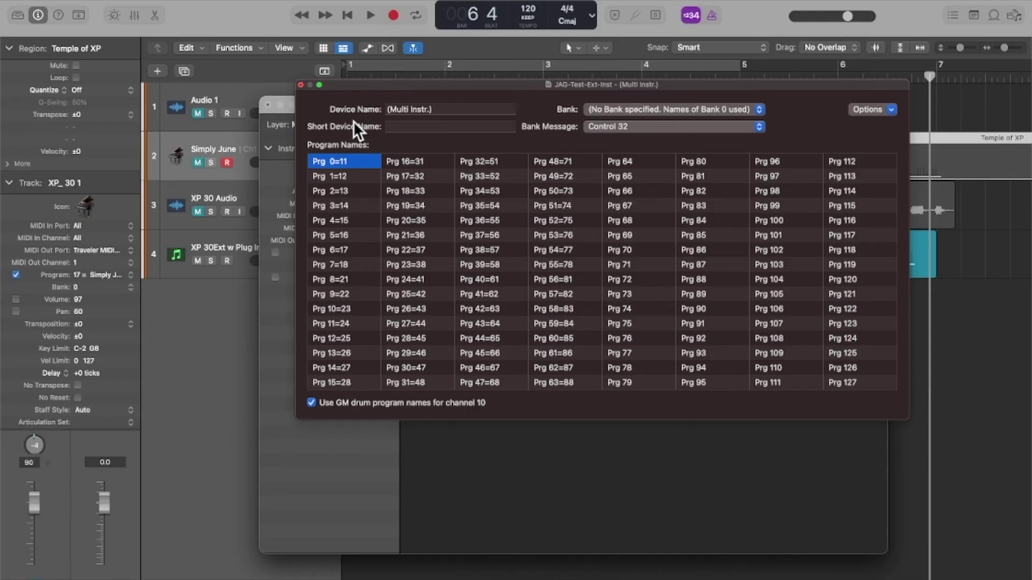
# Close the program names window and the Environment, returning to the four-track arrangement.
pyautogui.click(301, 86)
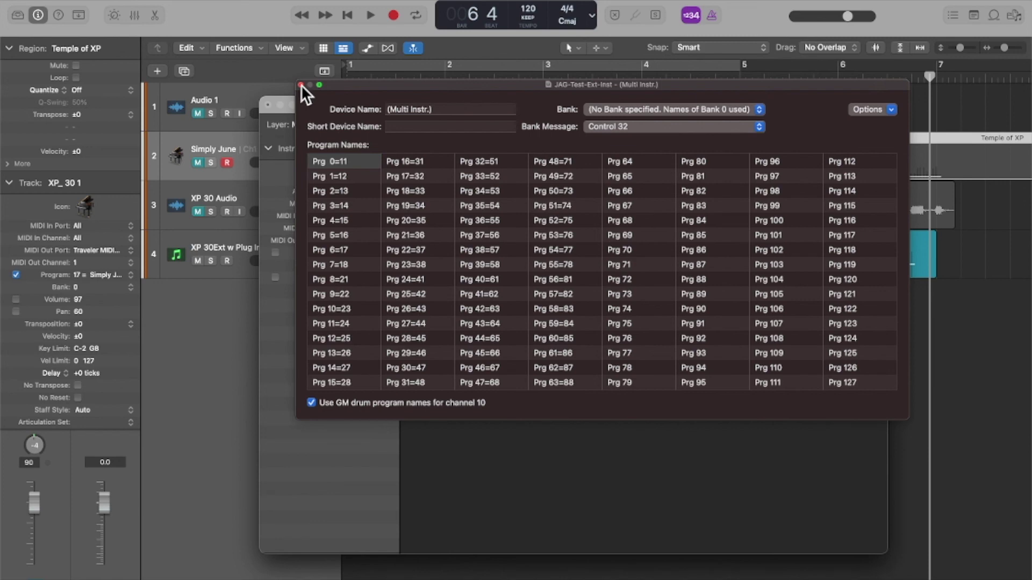
pyautogui.click(300, 85)
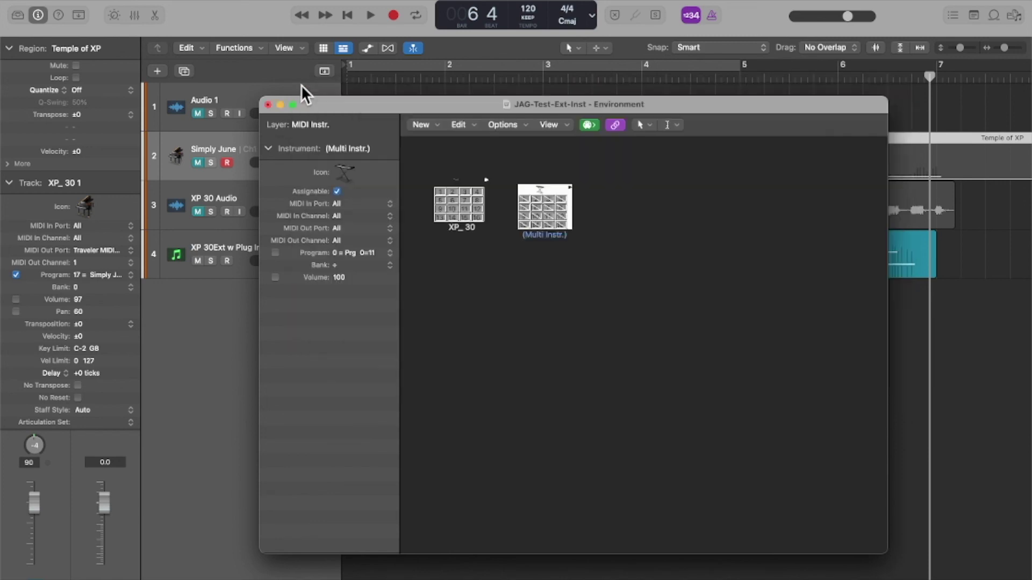
pyautogui.click(267, 104)
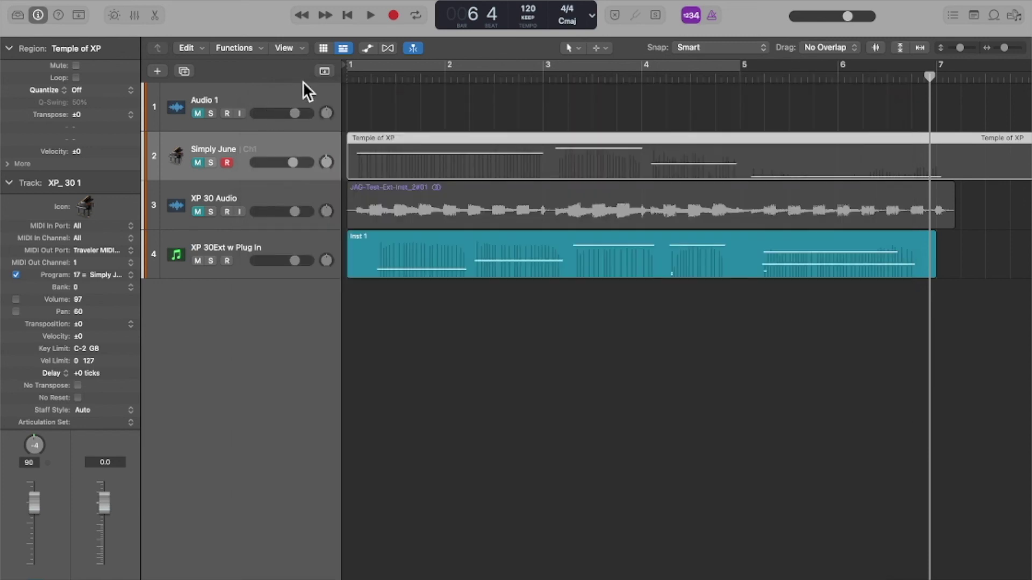